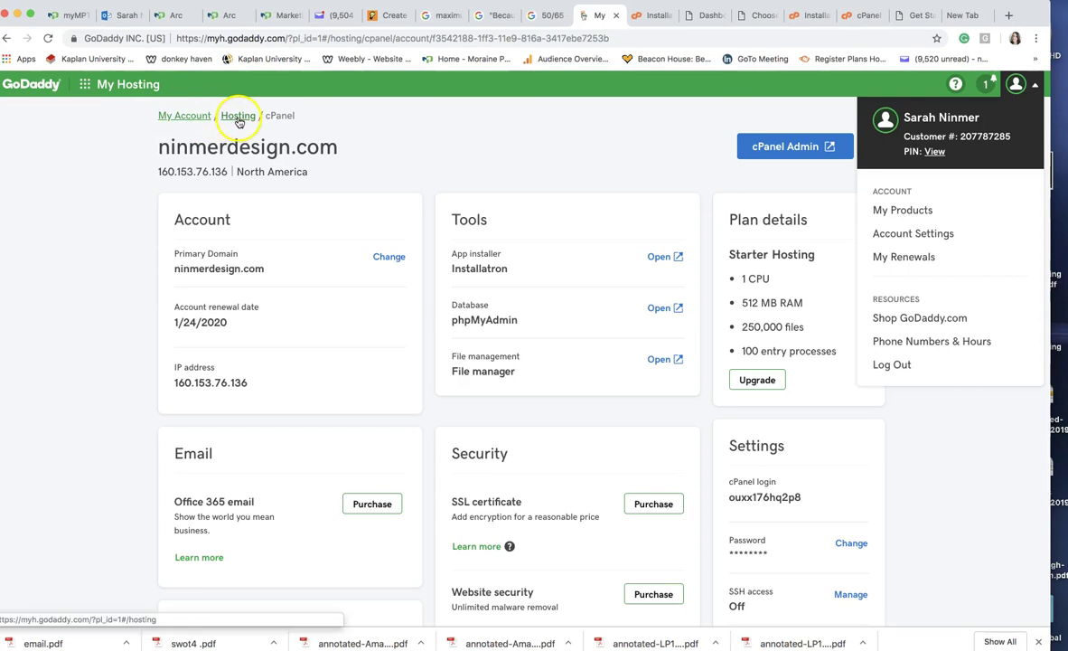
- Open Installatron's list of installed applications and launch the WordPress admin dashboard of the My blog site
{"action": "left_click", "coordinate": [659, 255]}
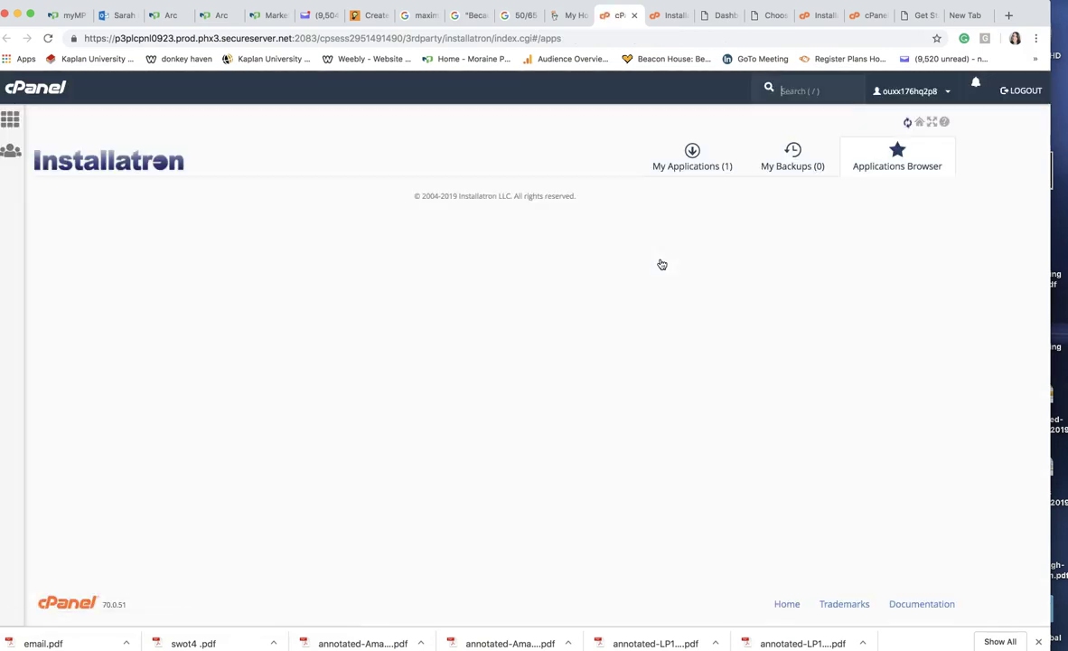
{"action": "left_click", "coordinate": [691, 155]}
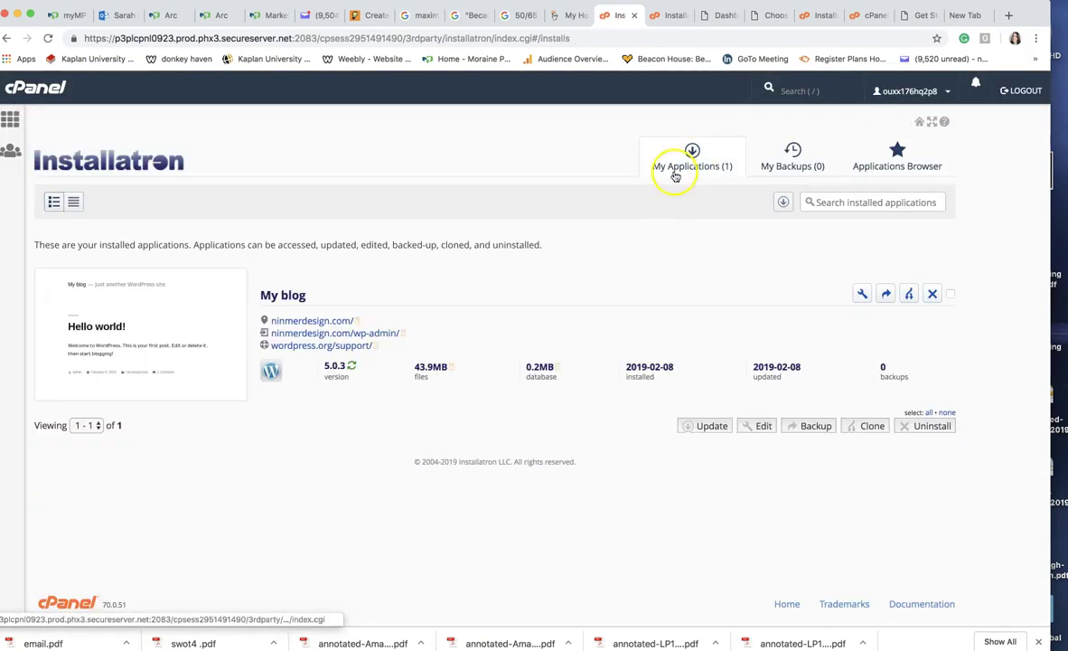
{"action": "left_click", "coordinate": [313, 334]}
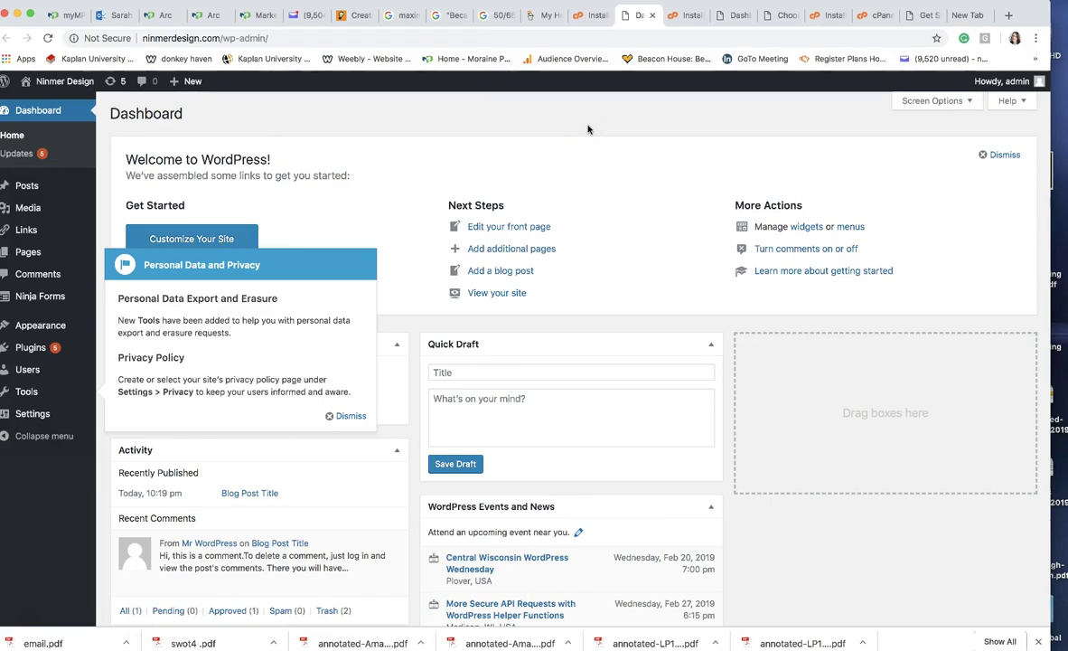
- Visit the live site from the dashboard and look over its homepage, from the hero banner to the product sections
{"action": "left_click", "coordinate": [83, 88]}
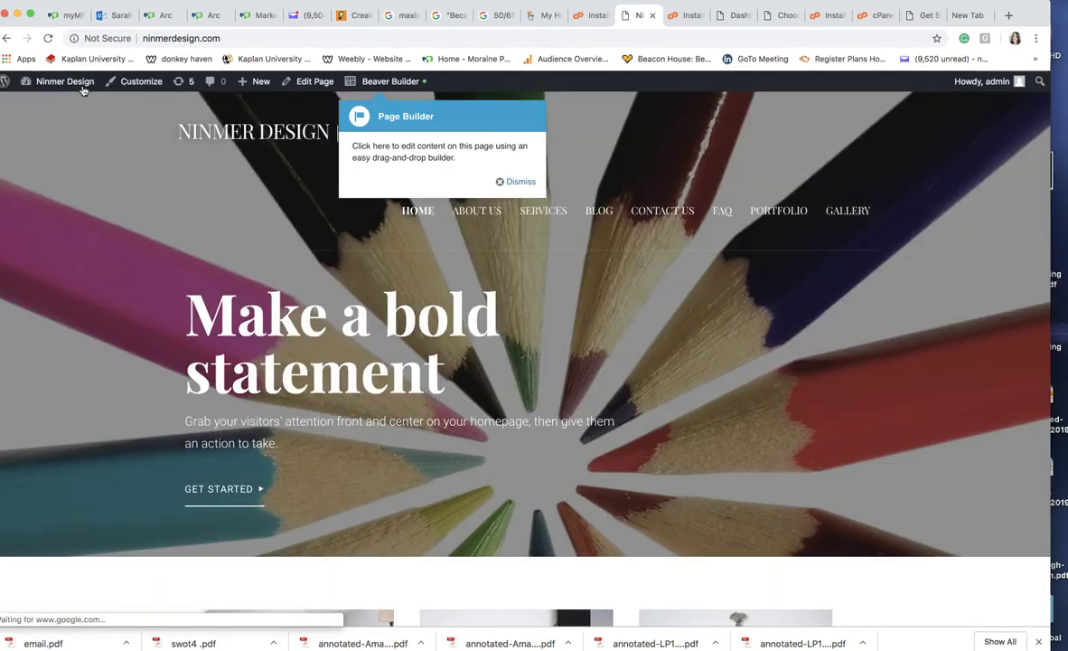
{"action": "left_click", "coordinate": [398, 113]}
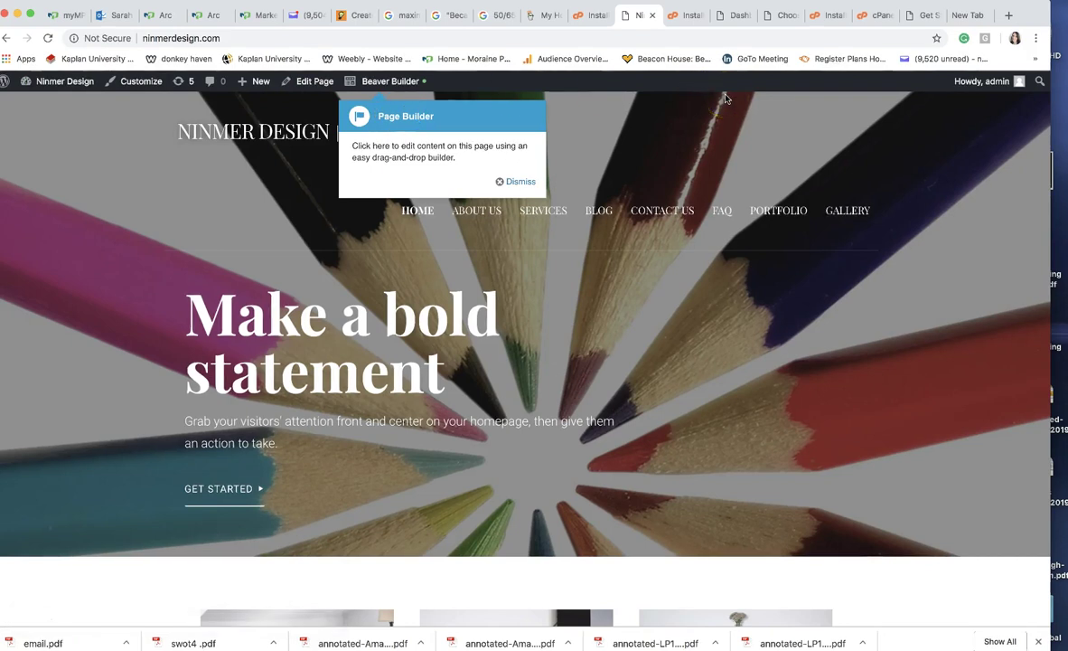
{"action": "left_click", "coordinate": [684, 377]}
{"action": "scroll", "coordinate": [686, 389], "scroll_direction": "down", "scroll_amount": 8}
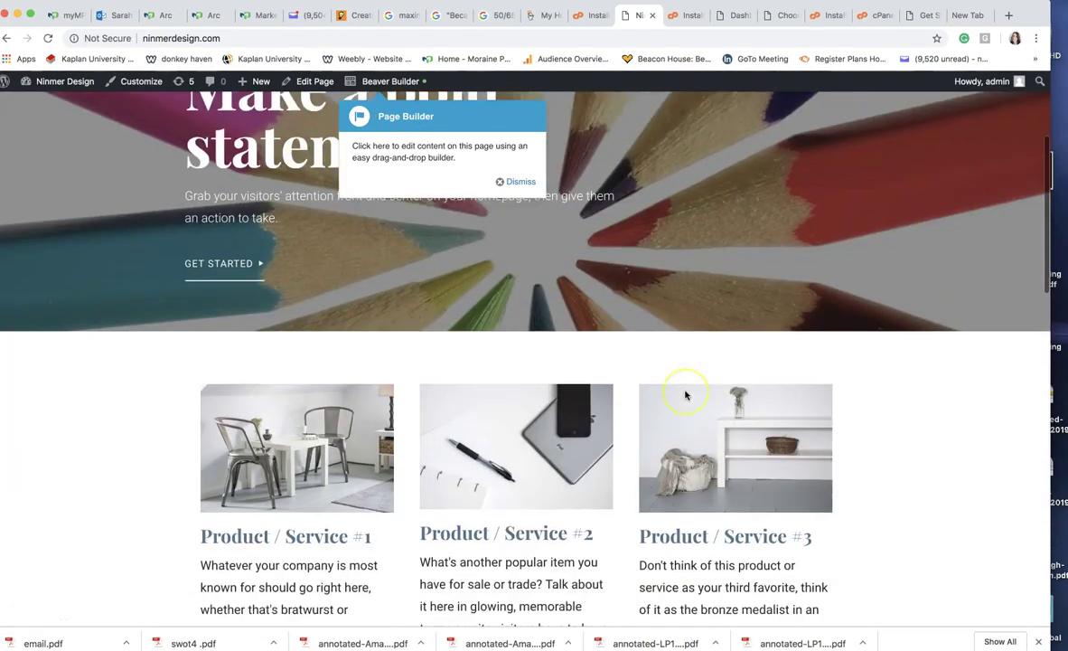
{"action": "scroll", "coordinate": [685, 395], "scroll_direction": "up", "scroll_amount": 8}
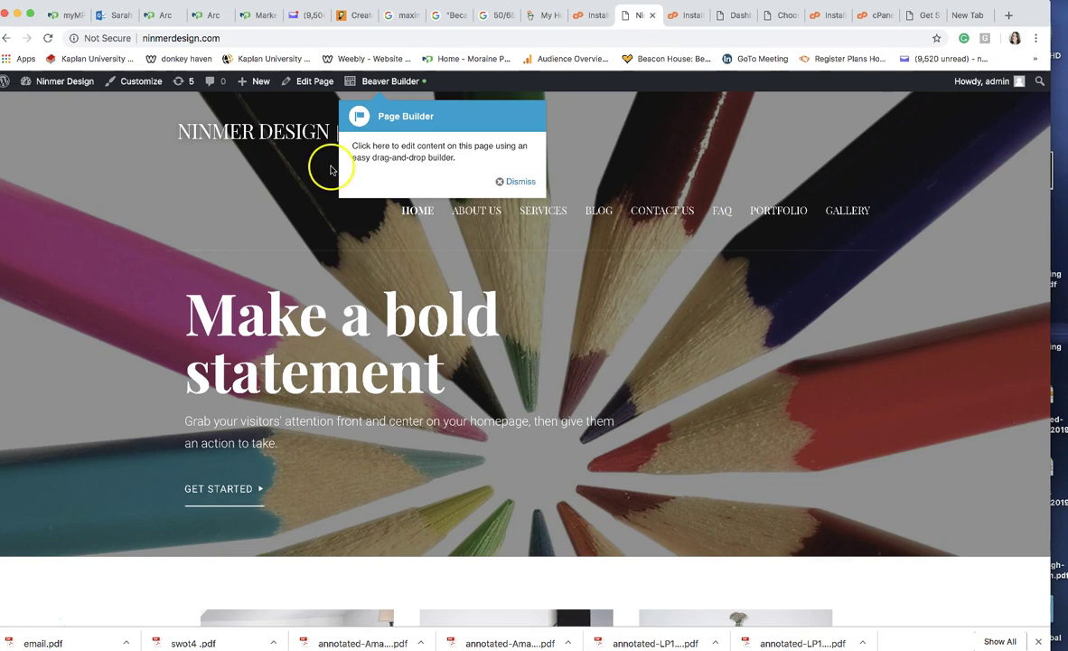
- Open the site in the customizer, review the Site Identity settings including logo, tagline and site icon, and return to the site
{"action": "left_click", "coordinate": [143, 88]}
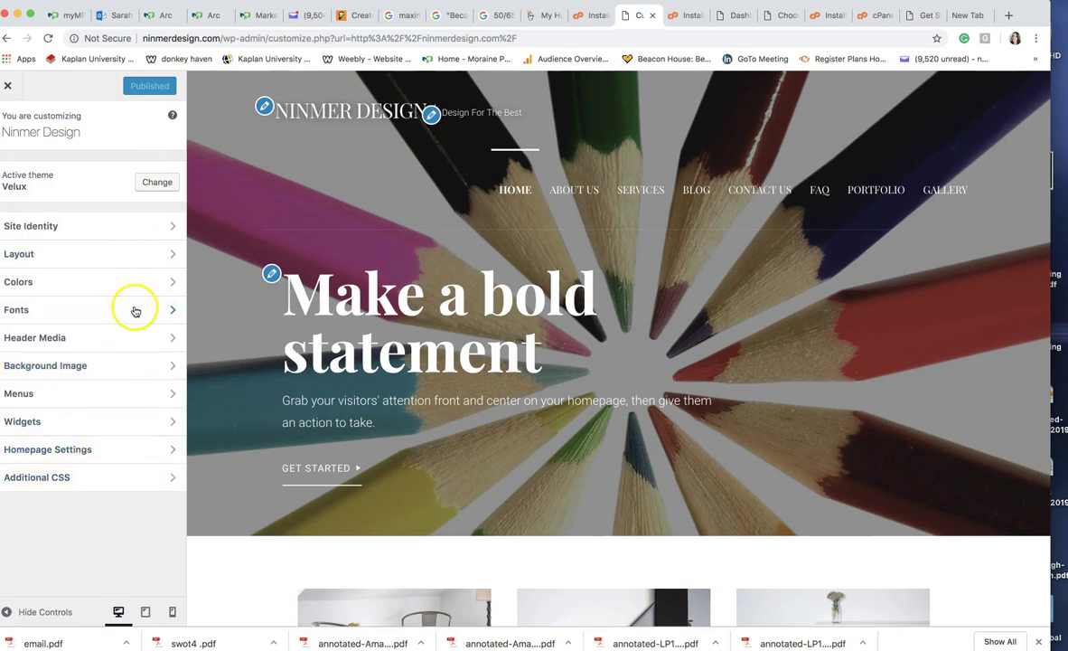
{"action": "left_click", "coordinate": [115, 228]}
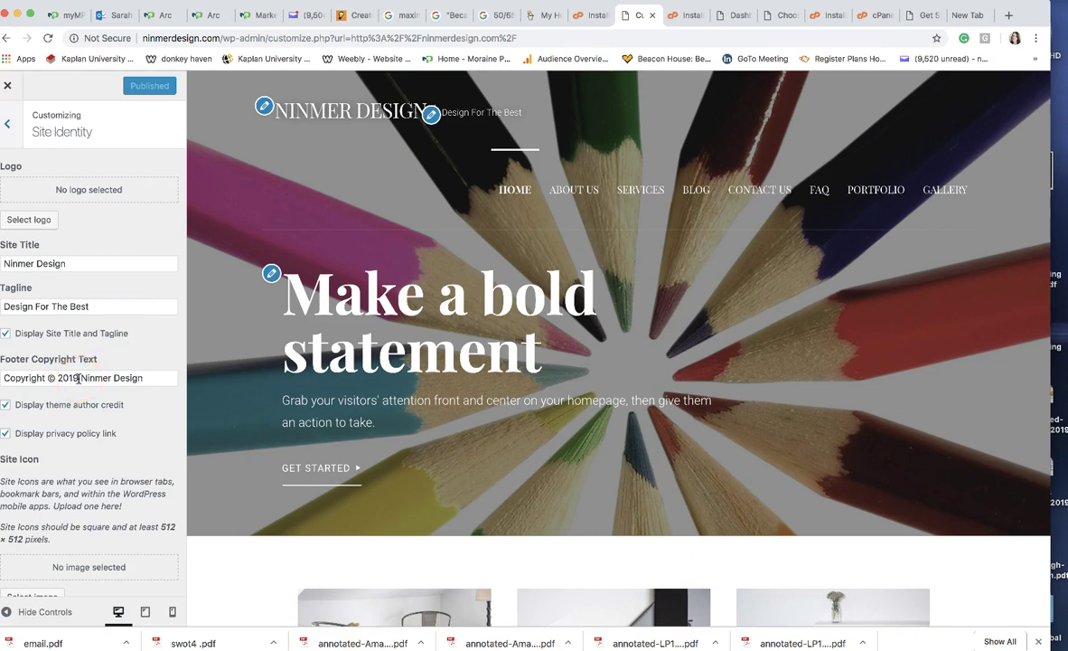
{"action": "scroll", "coordinate": [79, 379], "scroll_direction": "down", "scroll_amount": 1}
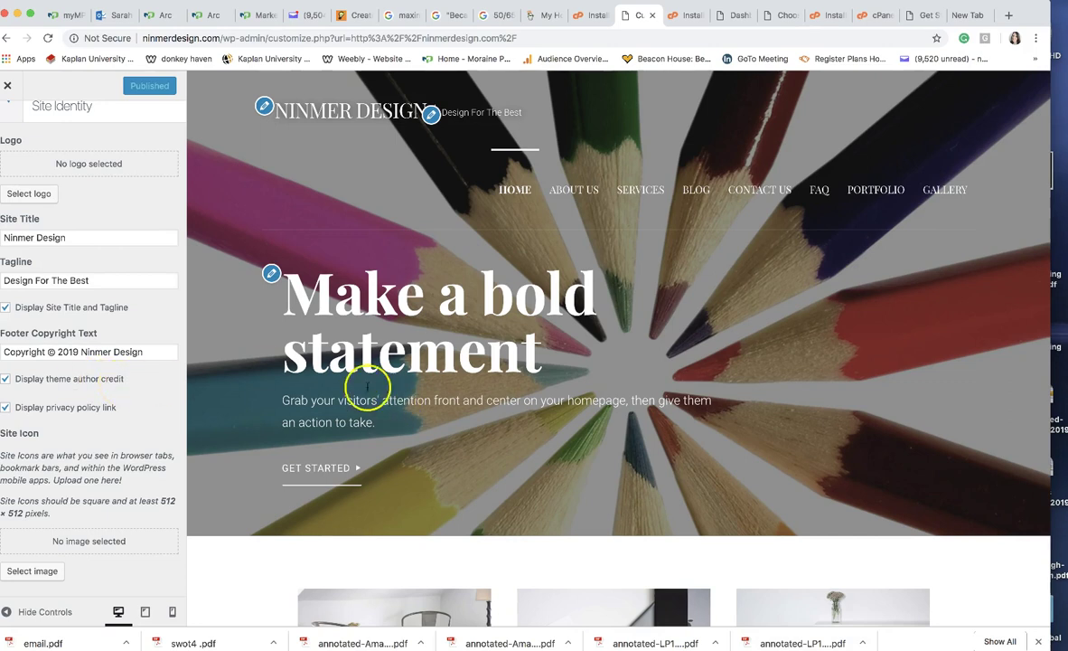
{"action": "left_click", "coordinate": [8, 86]}
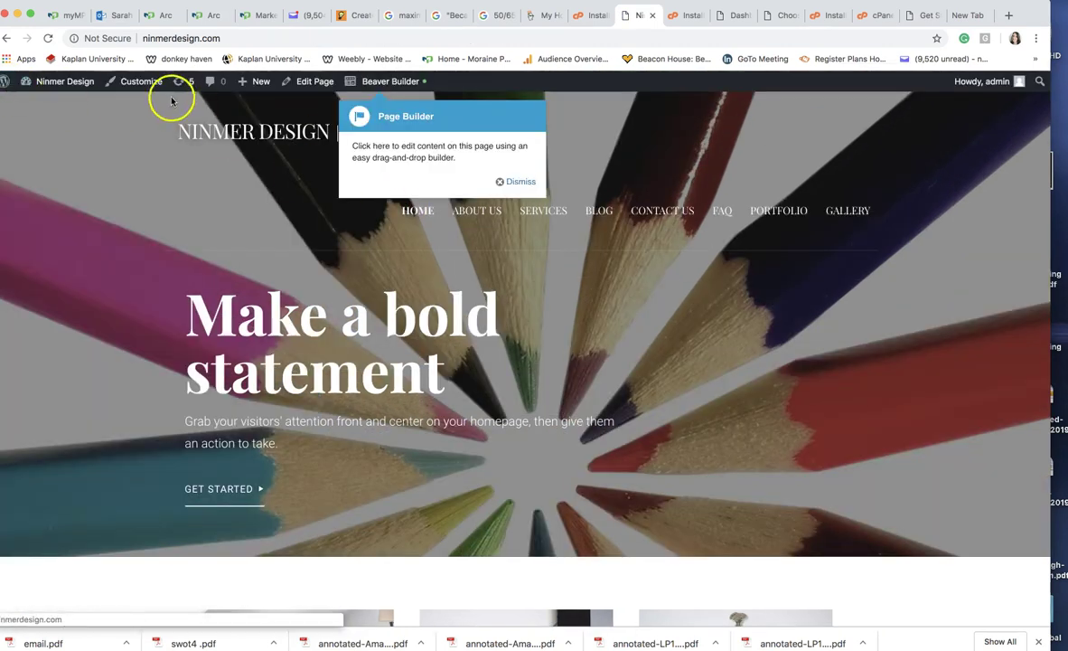
- Reopen the customizer and check the page width options in the Layout settings
{"action": "left_click", "coordinate": [142, 82]}
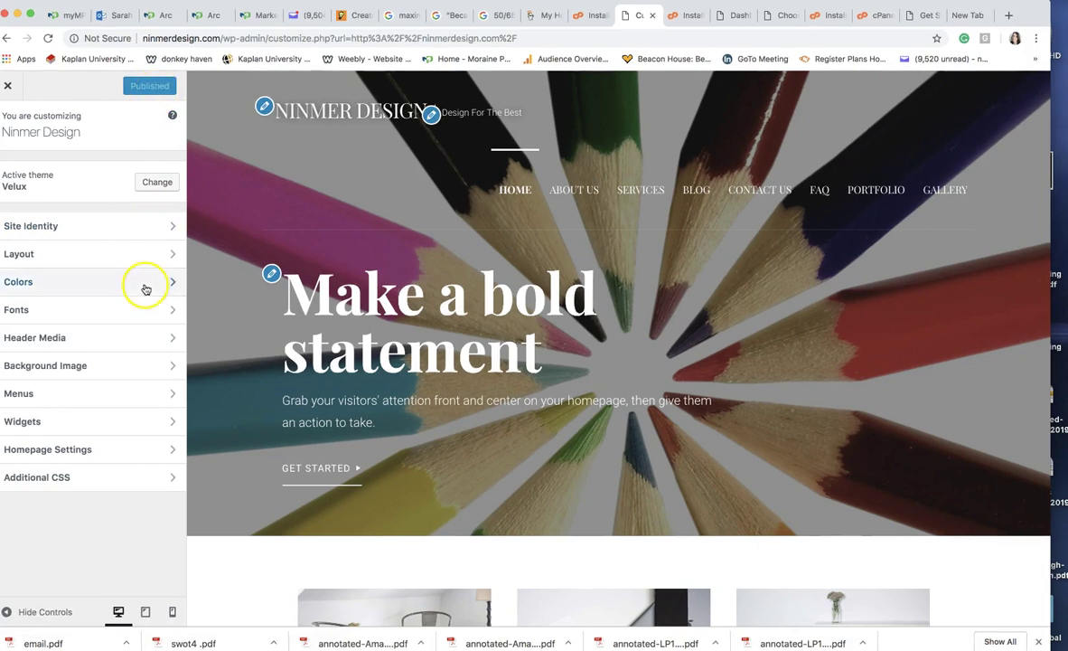
{"action": "left_click", "coordinate": [131, 256]}
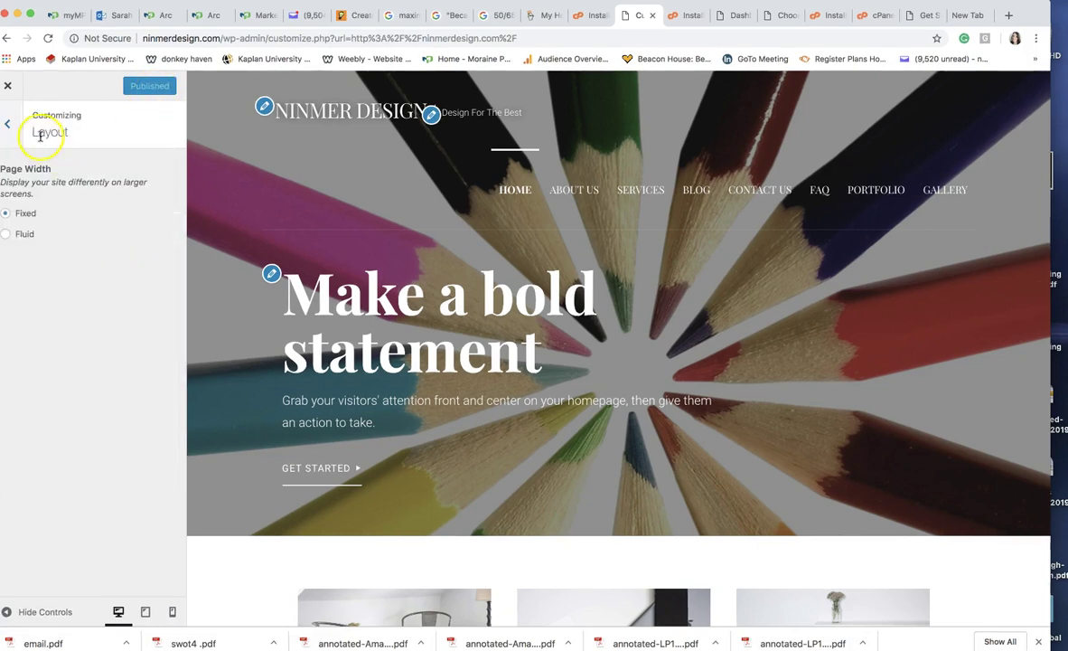
{"action": "left_click", "coordinate": [8, 118]}
- Review the header color options and the other color categories, comparing them with the homepage content in the preview
{"action": "left_click", "coordinate": [100, 287]}
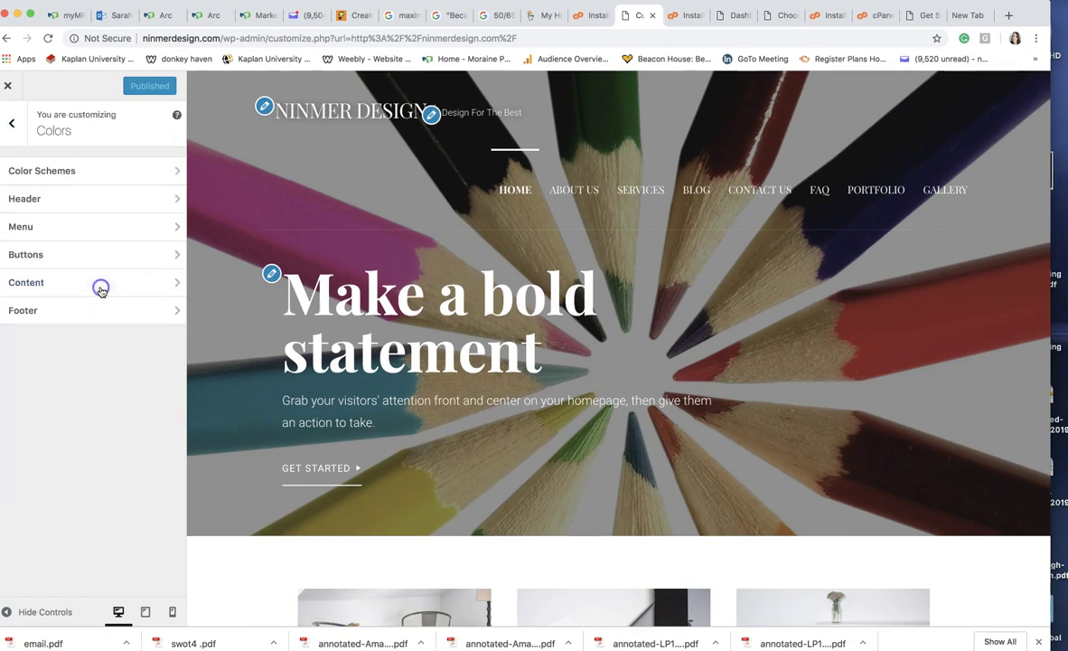
{"action": "left_click", "coordinate": [83, 199]}
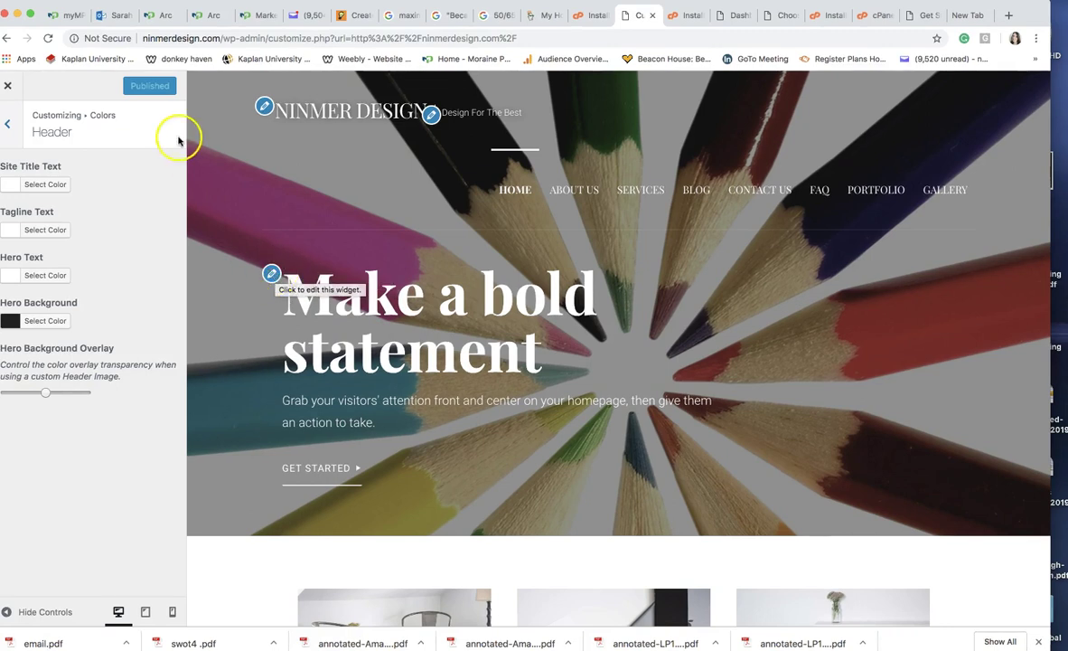
{"action": "left_click", "coordinate": [11, 126]}
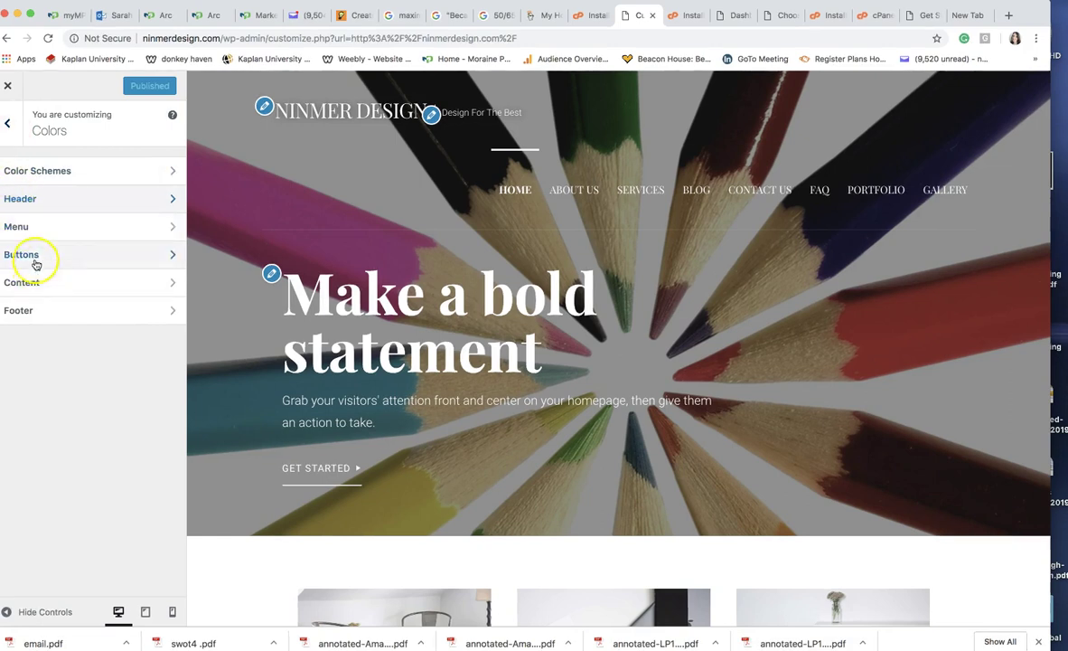
{"action": "scroll", "coordinate": [460, 443], "scroll_direction": "down", "scroll_amount": 10}
{"action": "scroll", "coordinate": [456, 445], "scroll_direction": "down", "scroll_amount": 1}
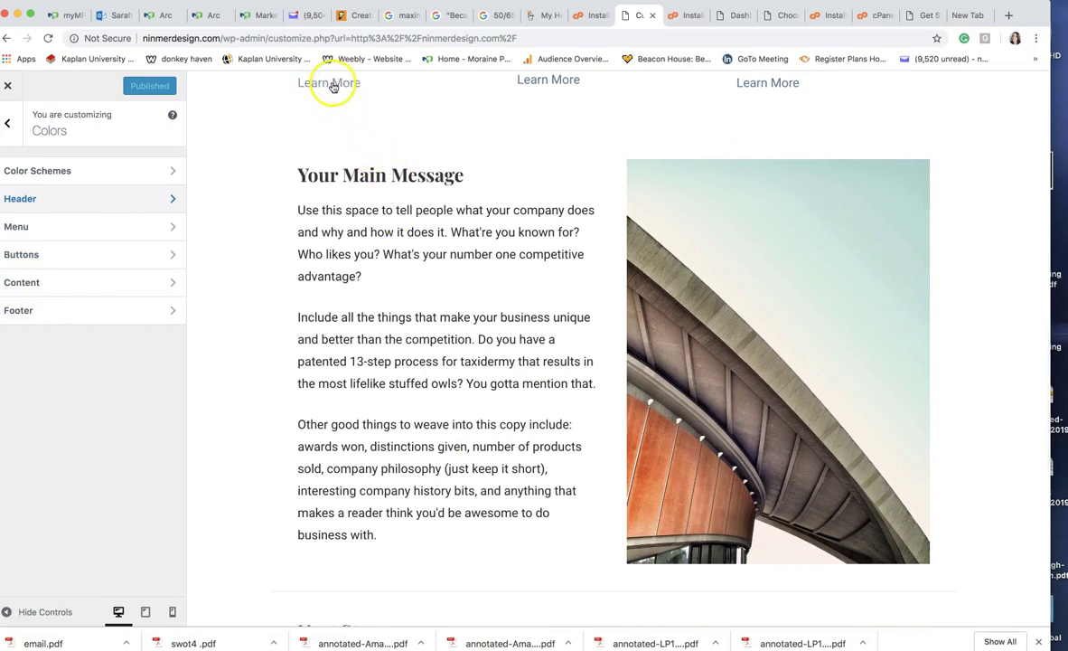
{"action": "left_click", "coordinate": [9, 126]}
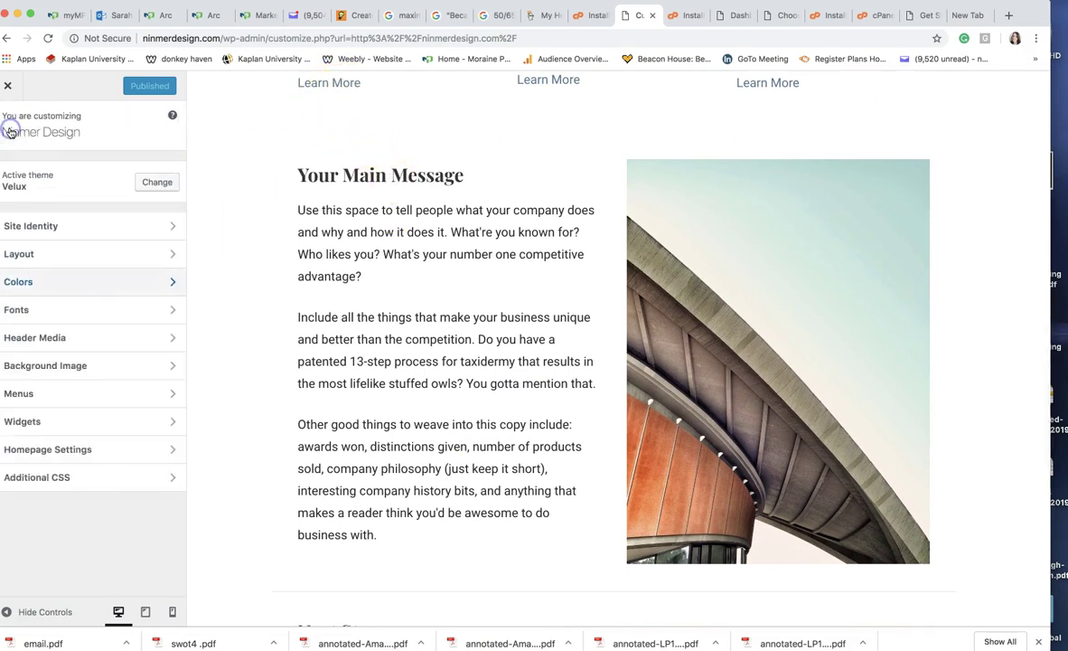
- Set the Site Title font to Cabin and check the site title in the homepage preview
{"action": "left_click", "coordinate": [126, 309]}
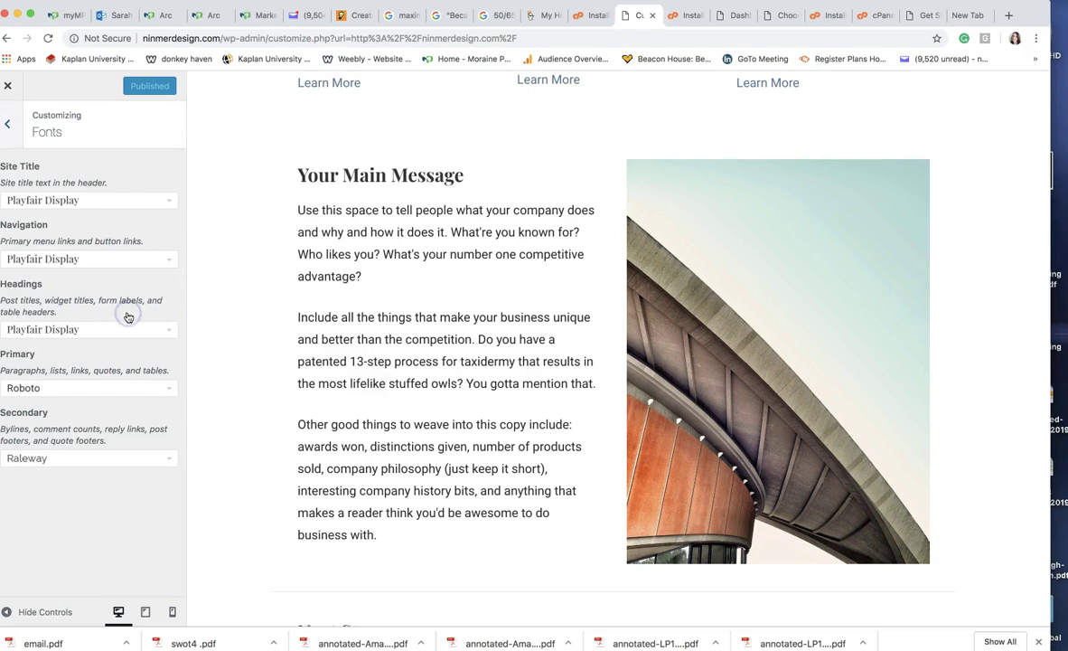
{"action": "left_click", "coordinate": [171, 200]}
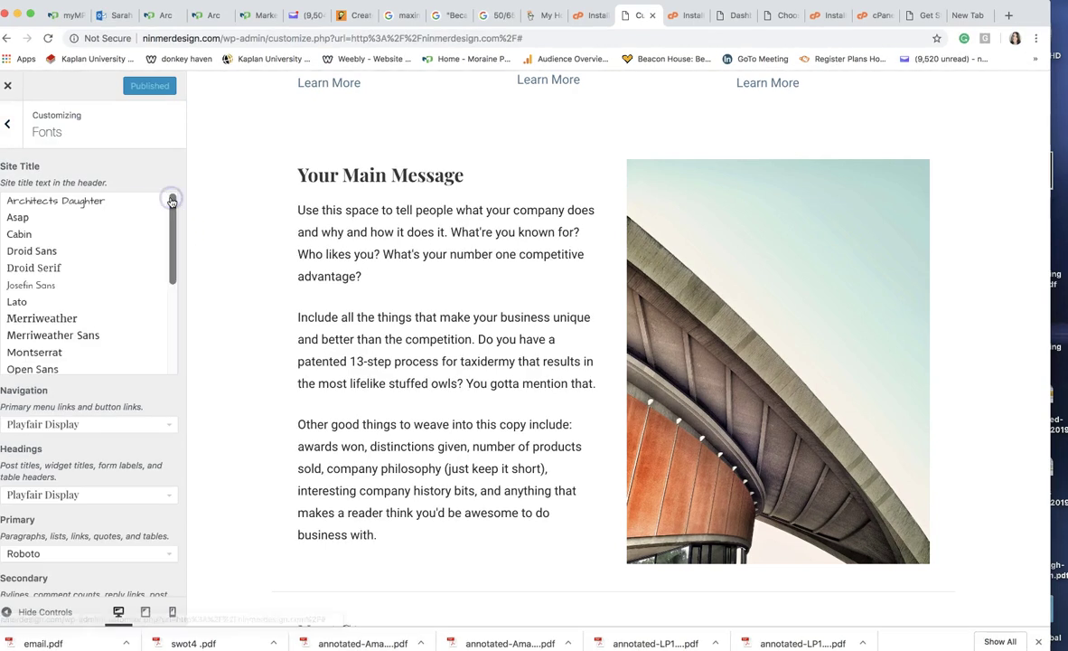
{"action": "left_click", "coordinate": [133, 235]}
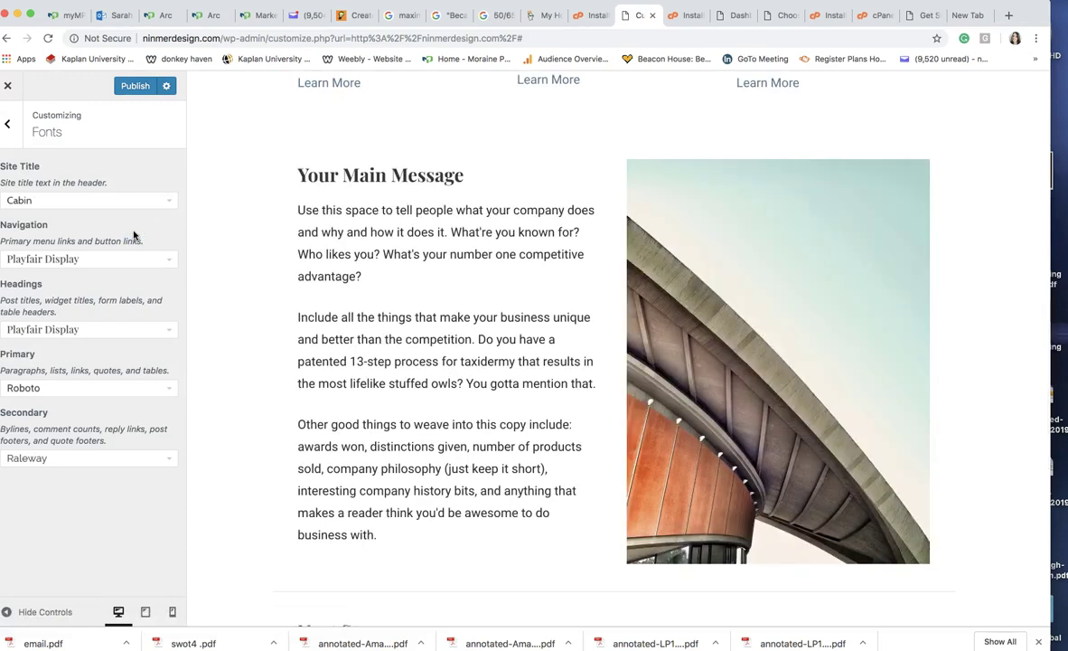
{"action": "scroll", "coordinate": [376, 181], "scroll_direction": "up", "scroll_amount": 5}
{"action": "scroll", "coordinate": [376, 181], "scroll_direction": "up", "scroll_amount": 3}
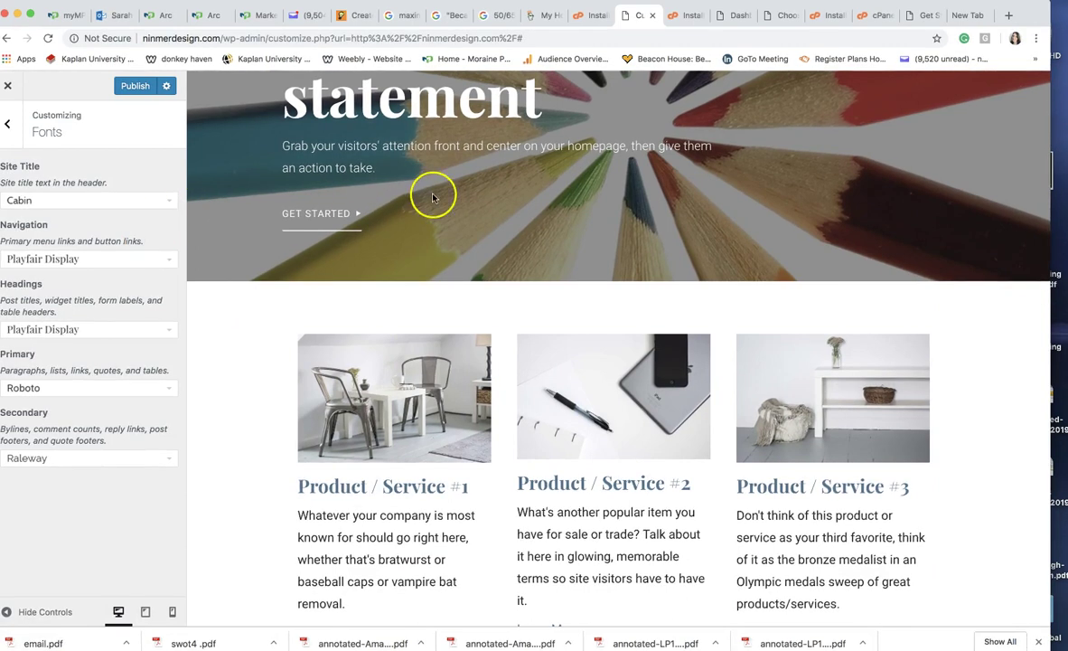
{"action": "scroll", "coordinate": [431, 195], "scroll_direction": "up", "scroll_amount": 4}
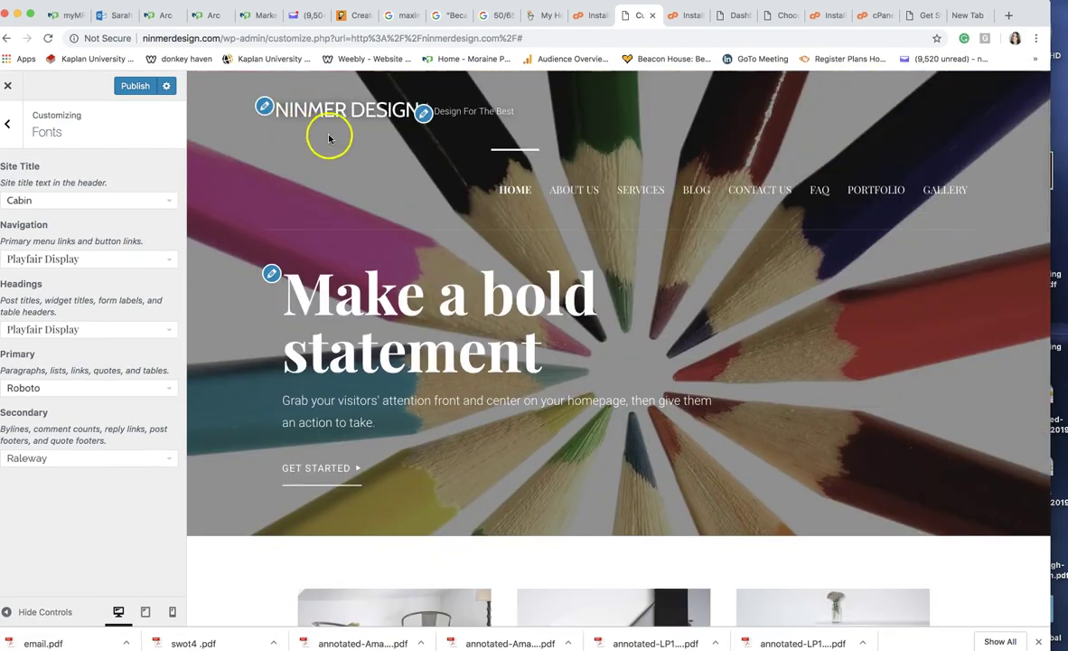
- Set both the Navigation and Headings fonts to Cabin and return to the main customizer options
{"action": "left_click", "coordinate": [153, 262]}
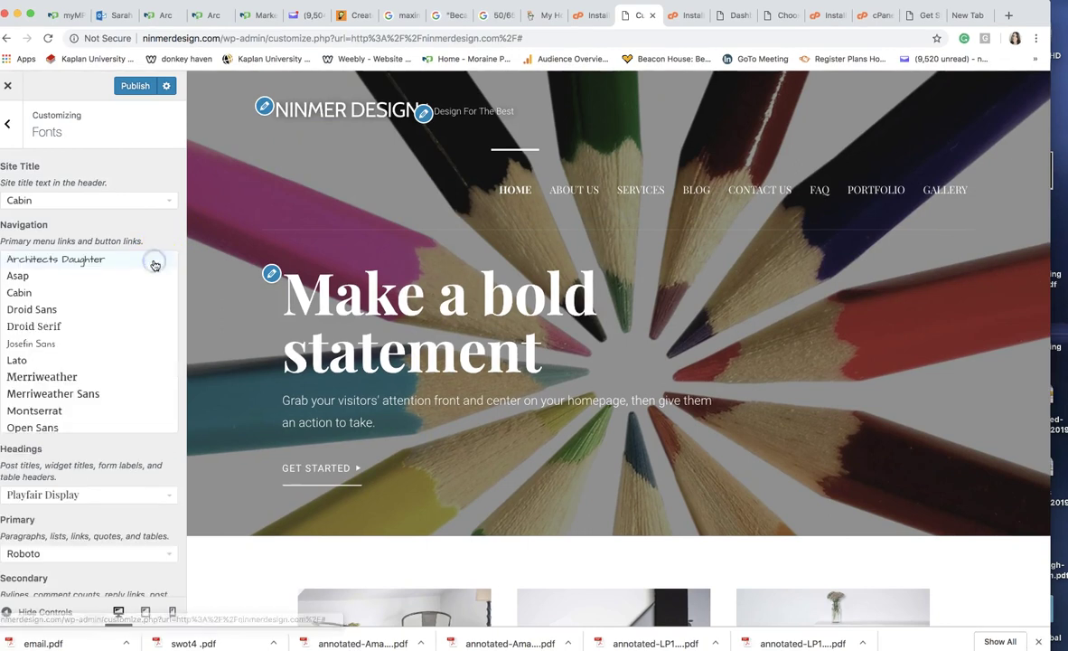
{"action": "left_click", "coordinate": [142, 291]}
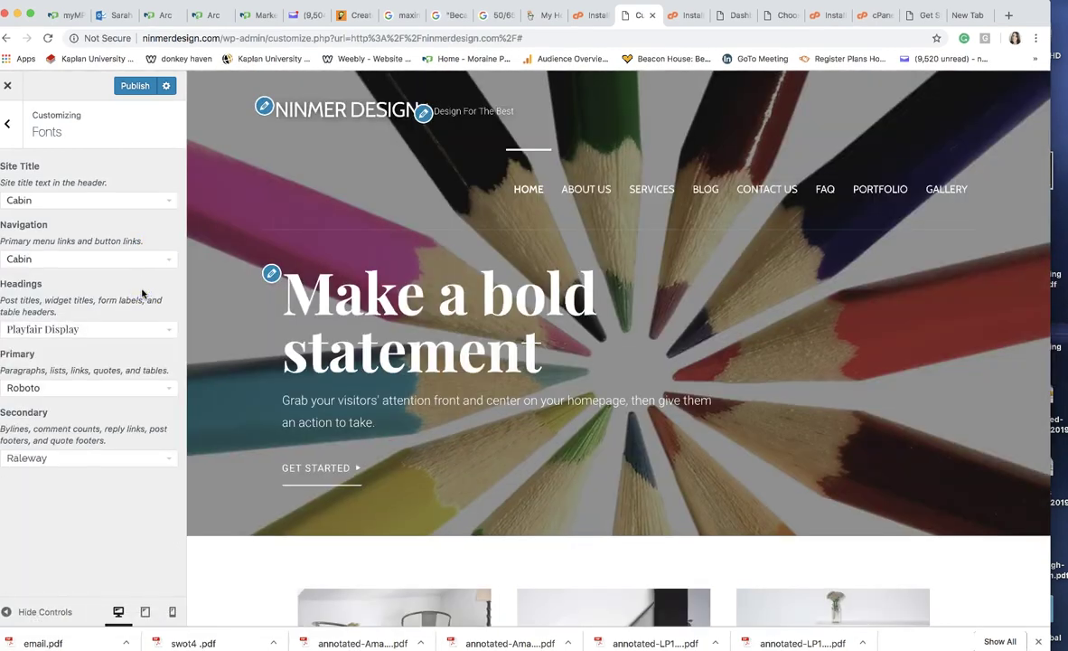
{"action": "left_click", "coordinate": [112, 333]}
{"action": "left_click", "coordinate": [102, 361]}
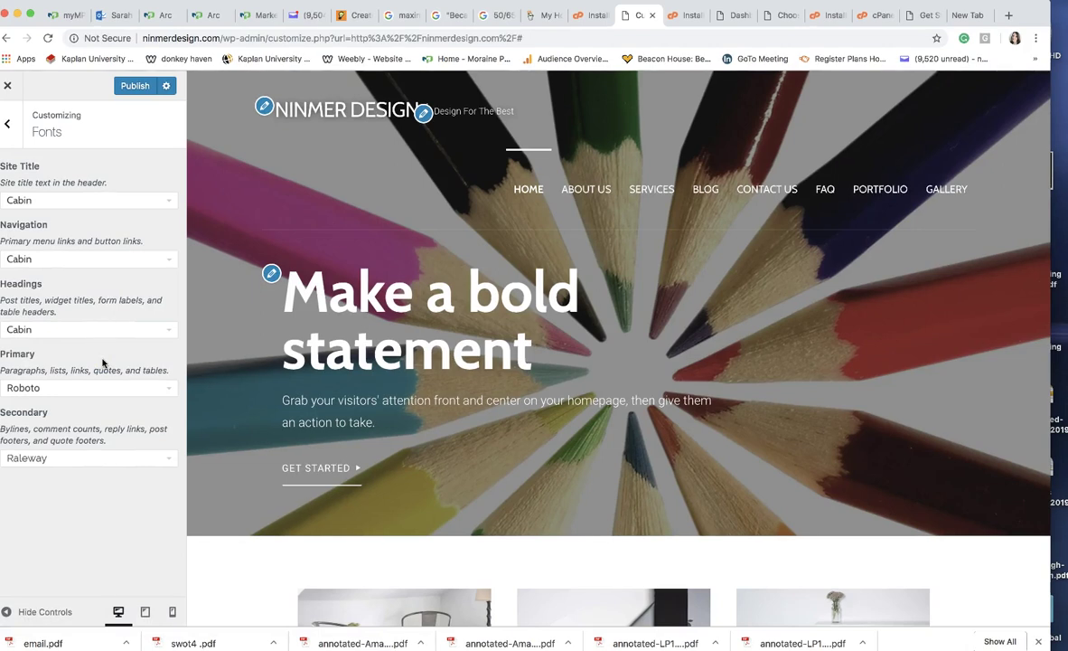
{"action": "left_click", "coordinate": [151, 149]}
{"action": "left_click", "coordinate": [7, 126]}
{"action": "left_click", "coordinate": [97, 186]}
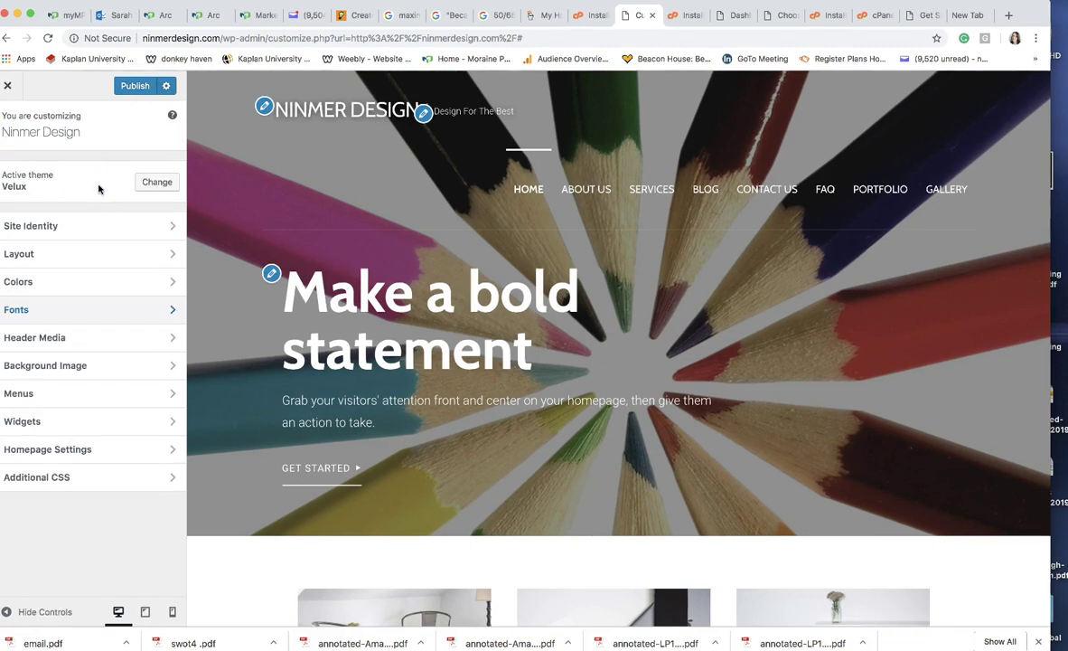
- Examine the Header Media settings for the header video, current header image and previously uploaded images
{"action": "left_click", "coordinate": [96, 347]}
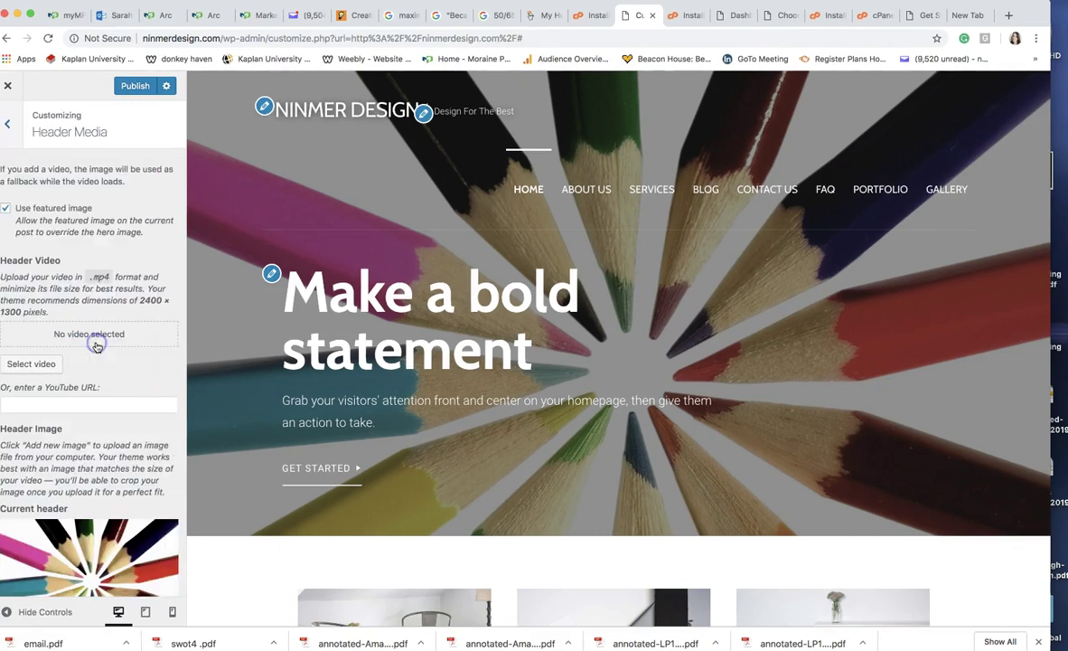
{"action": "scroll", "coordinate": [118, 482], "scroll_direction": "down", "scroll_amount": 5}
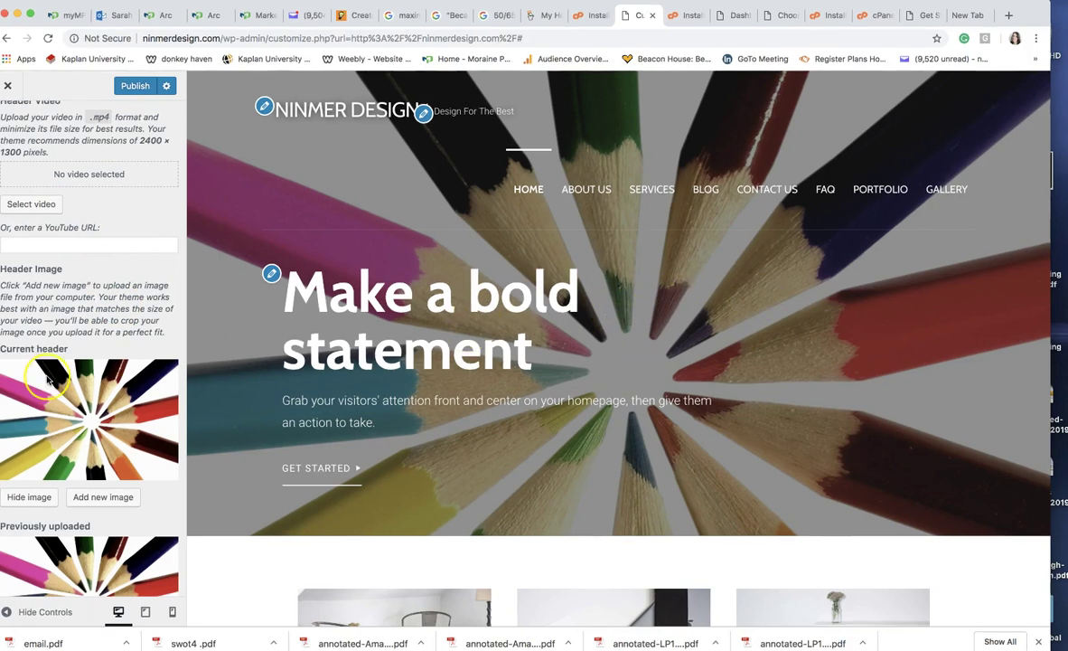
{"action": "scroll", "coordinate": [86, 420], "scroll_direction": "down", "scroll_amount": 3}
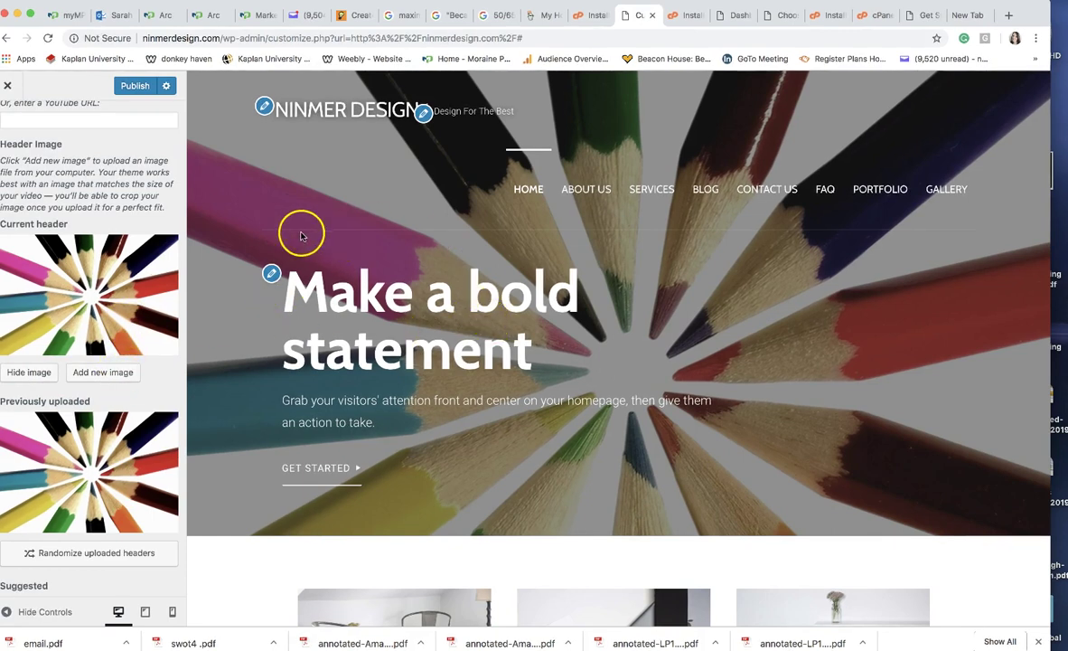
{"action": "scroll", "coordinate": [84, 248], "scroll_direction": "up", "scroll_amount": 2}
{"action": "scroll", "coordinate": [84, 249], "scroll_direction": "up", "scroll_amount": 3}
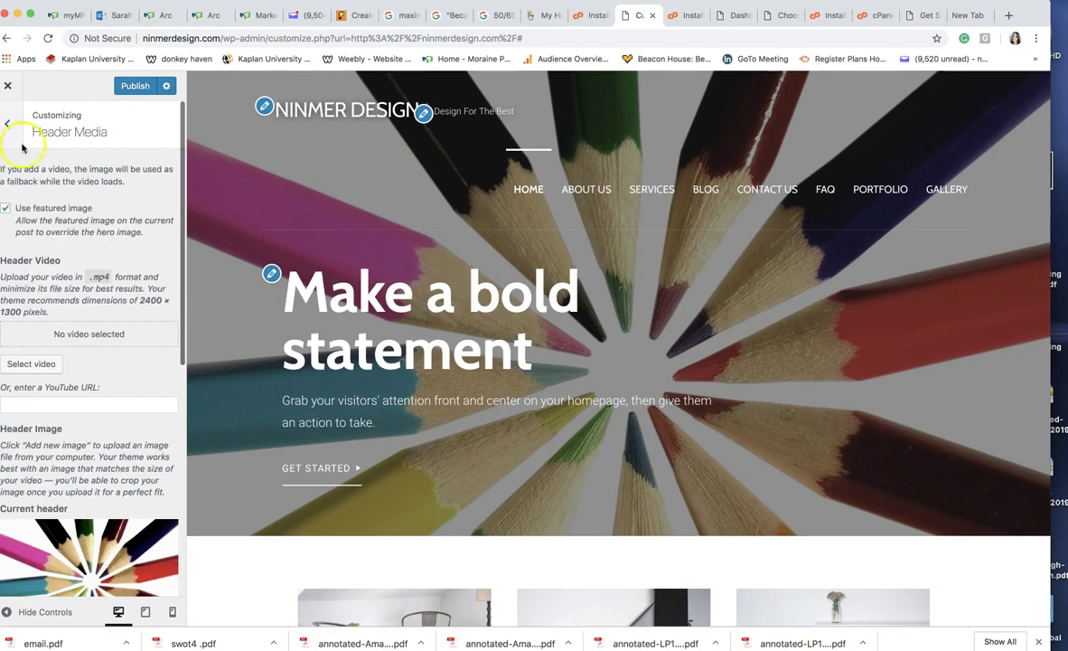
{"action": "left_click", "coordinate": [9, 124]}
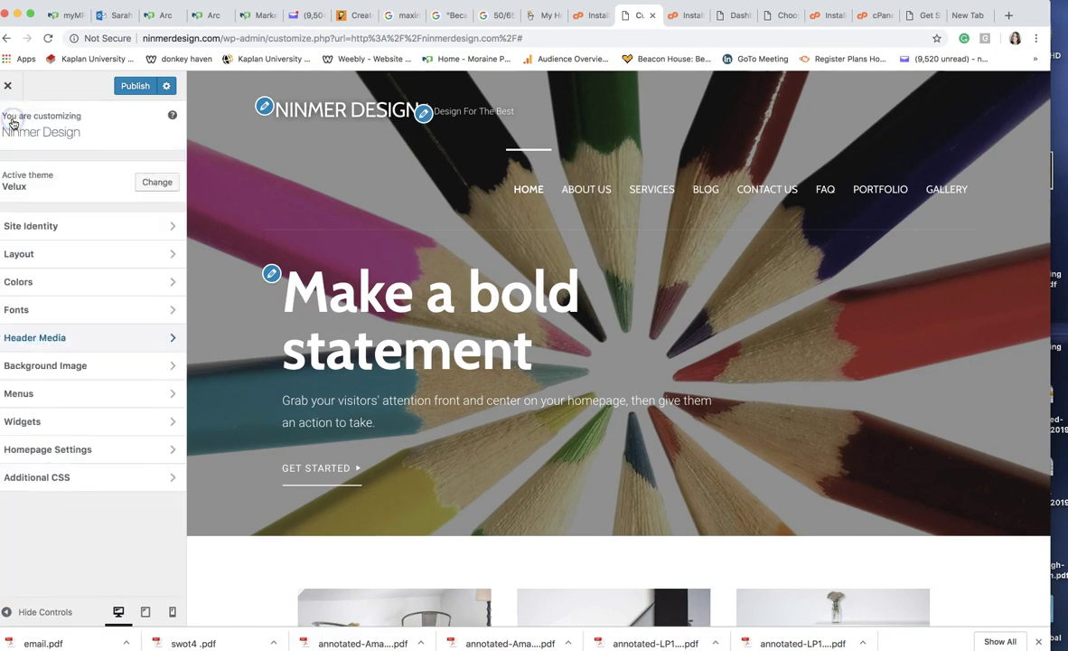
- Open the Primary Menu for editing and expand the settings of its About Us item
{"action": "left_click", "coordinate": [87, 392]}
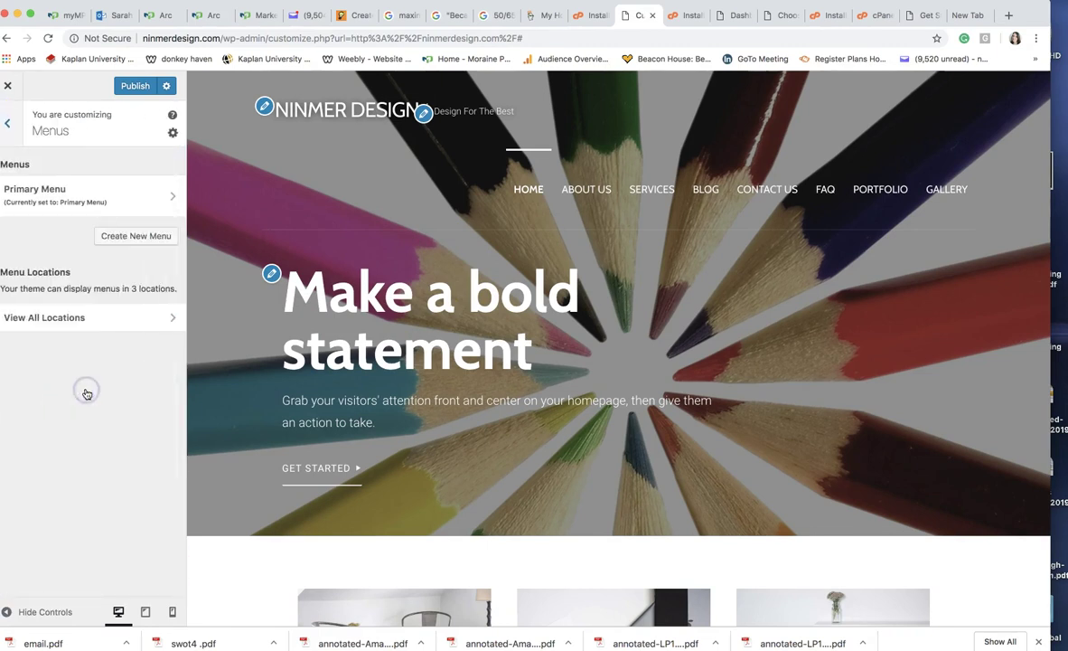
{"action": "left_click", "coordinate": [141, 206]}
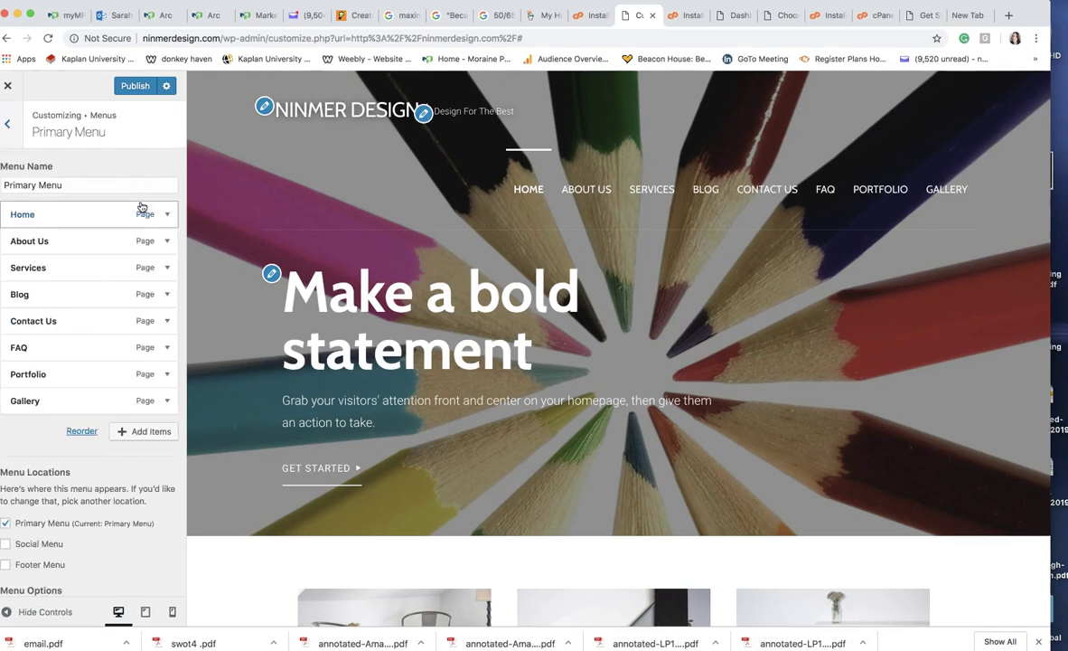
{"action": "left_click", "coordinate": [165, 244]}
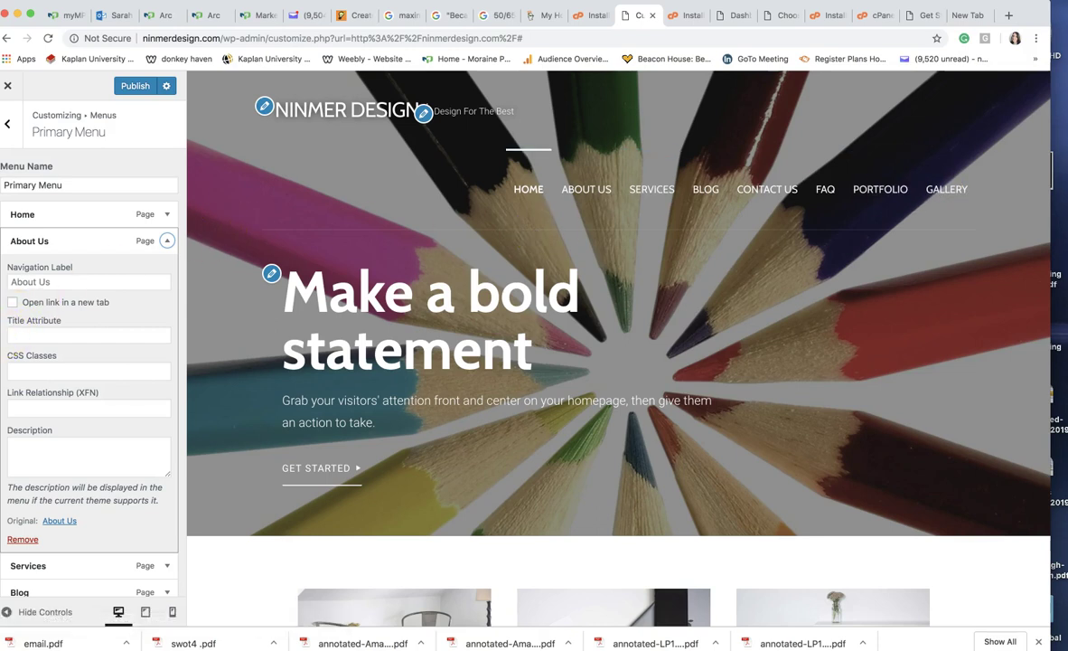
- Examine the Navigation Label and Title Attribute fields of the About Us menu item
{"action": "left_click", "coordinate": [73, 283]}
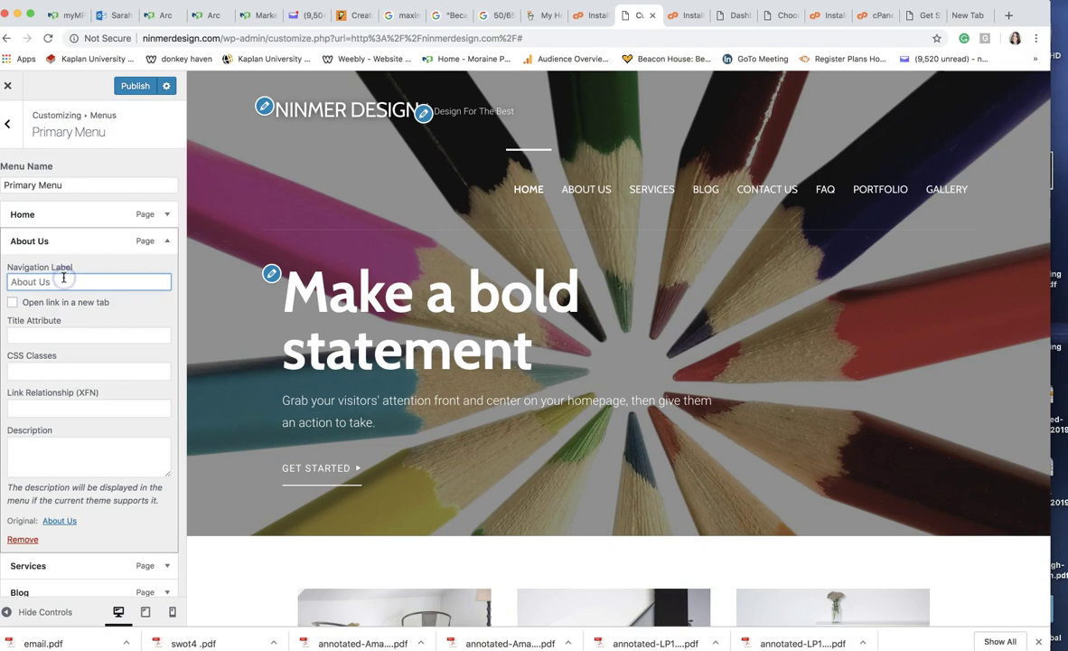
{"action": "left_click", "coordinate": [84, 337]}
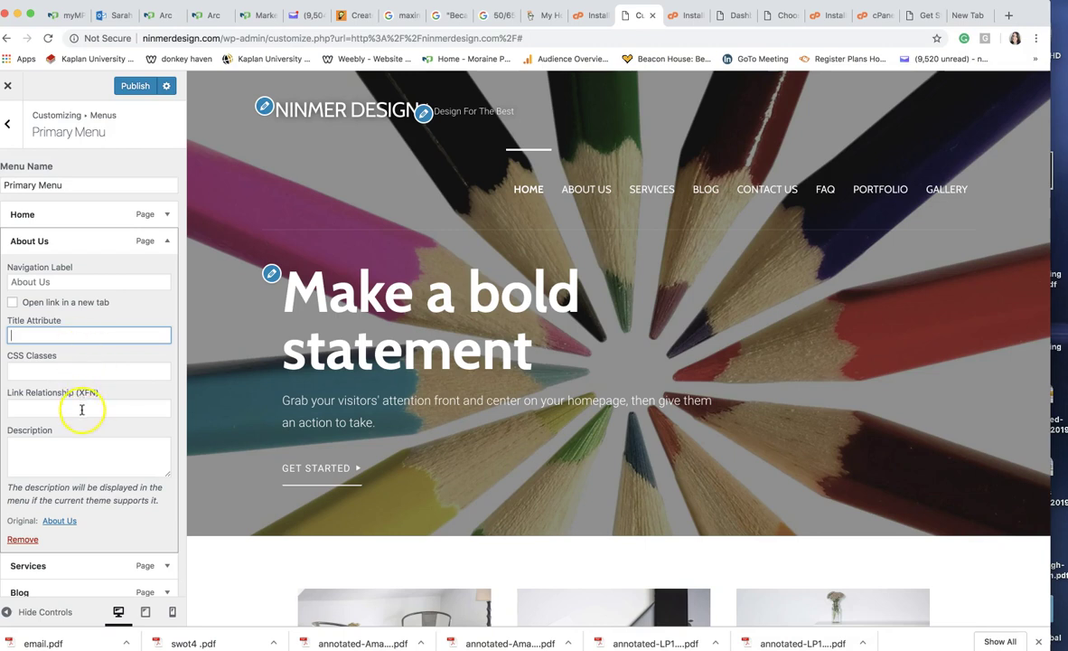
{"action": "left_click", "coordinate": [62, 282]}
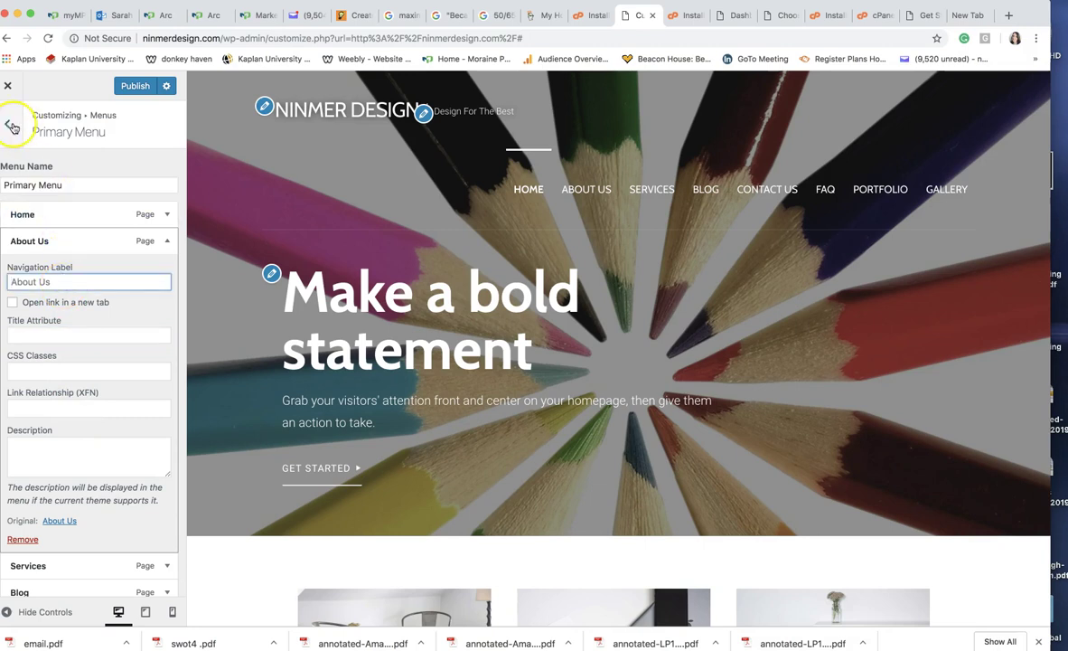
- Try moving About Us ahead of Home in the Primary Menu, restore the original order and return to the main customizer options
{"action": "scroll", "coordinate": [76, 405], "scroll_direction": "down", "scroll_amount": 5}
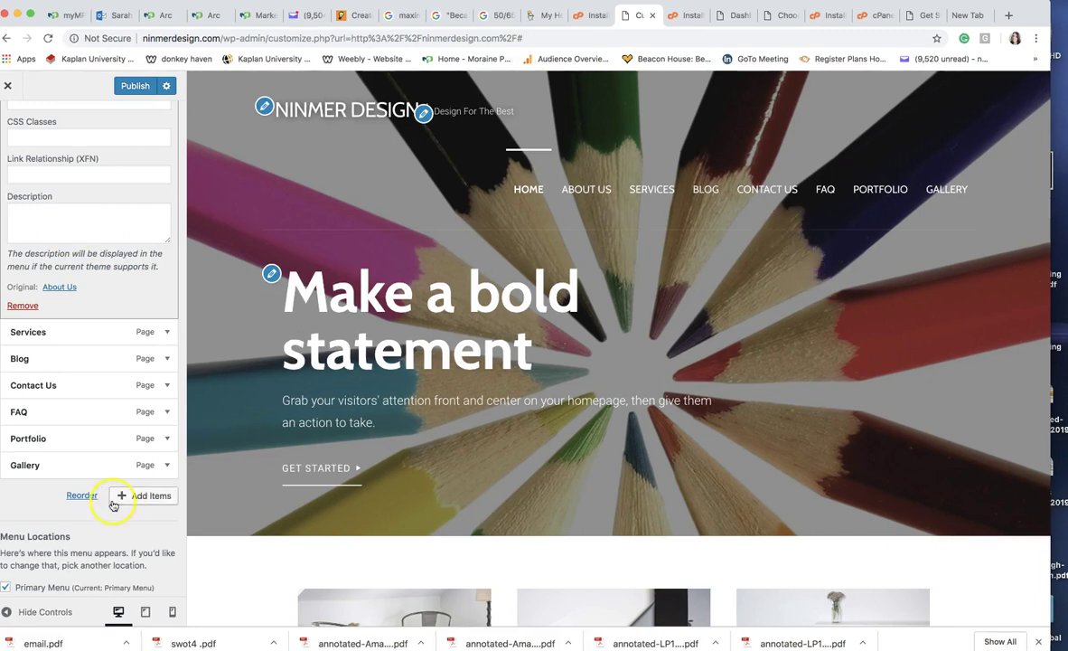
{"action": "left_click", "coordinate": [79, 496]}
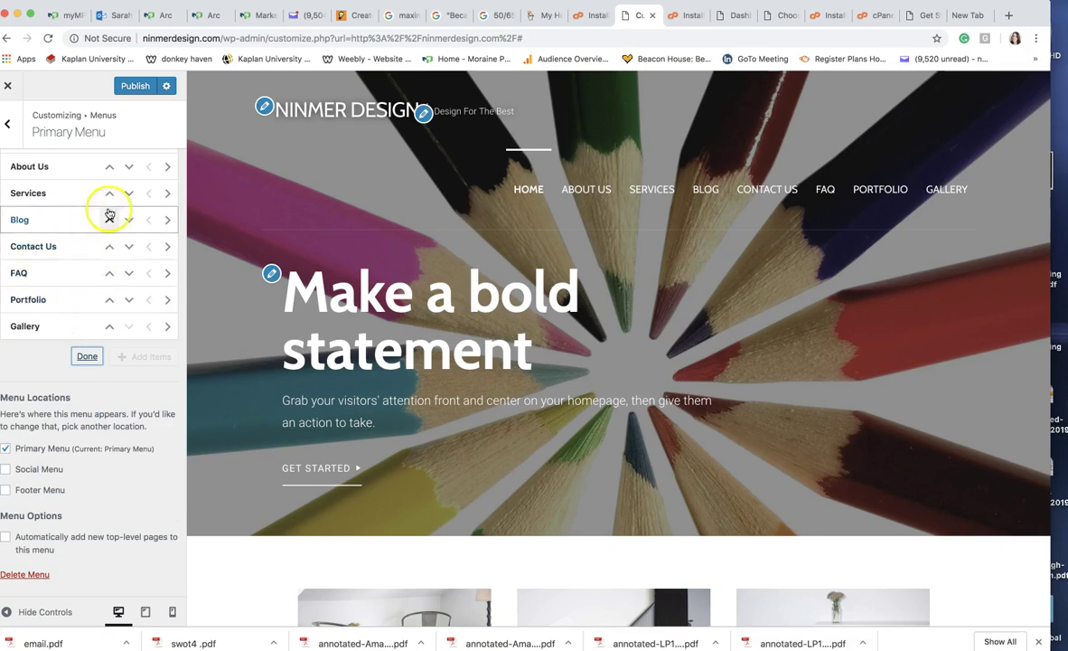
{"action": "left_click", "coordinate": [108, 169]}
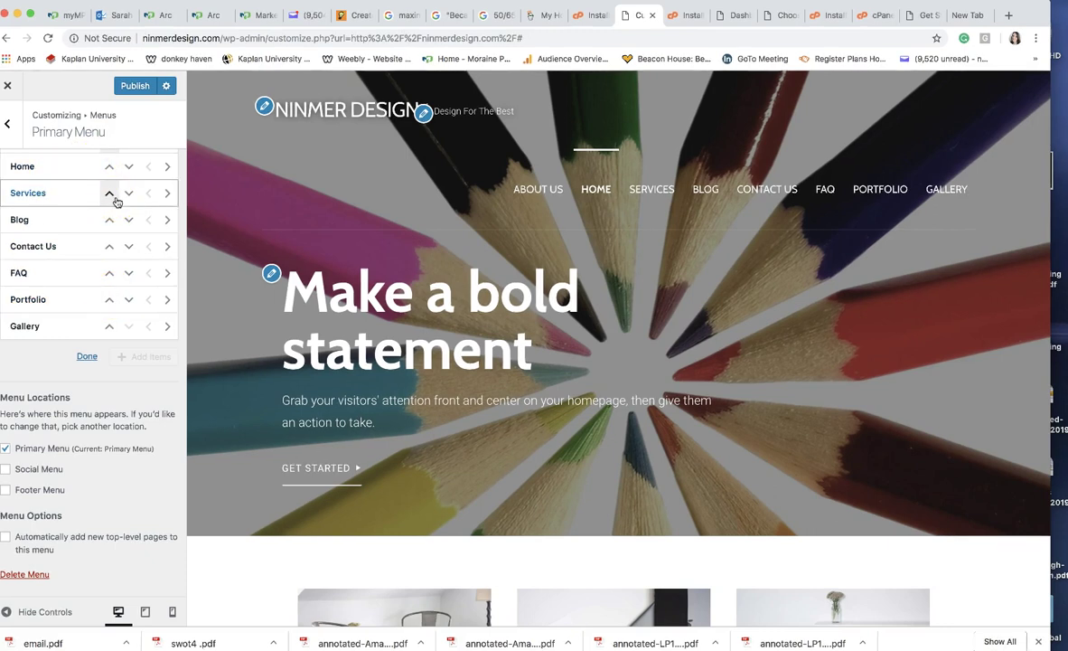
{"action": "left_click", "coordinate": [110, 166]}
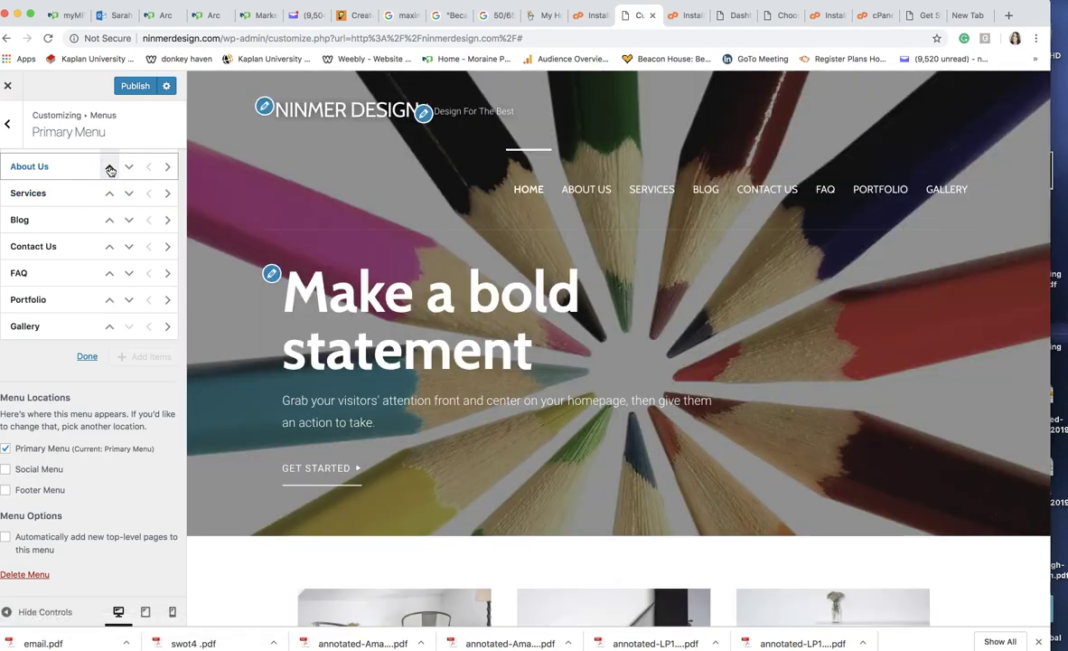
{"action": "left_click", "coordinate": [6, 123]}
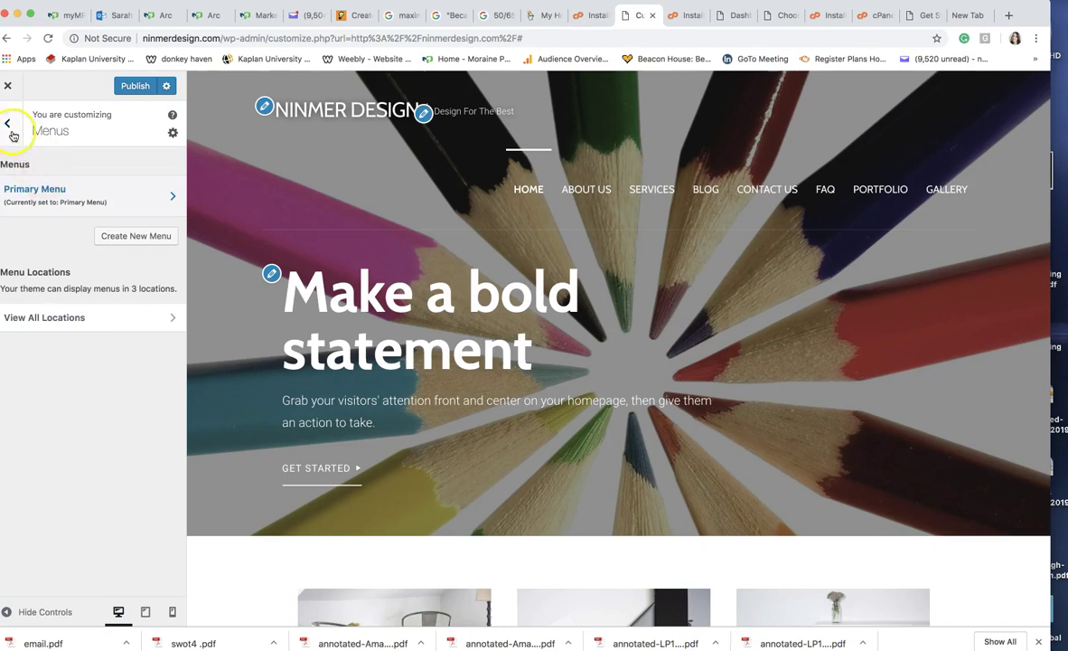
{"action": "left_click", "coordinate": [8, 123]}
- Open the Widgets settings and bring up the footer's Contact Us widget to view its contact fields
{"action": "left_click", "coordinate": [93, 424]}
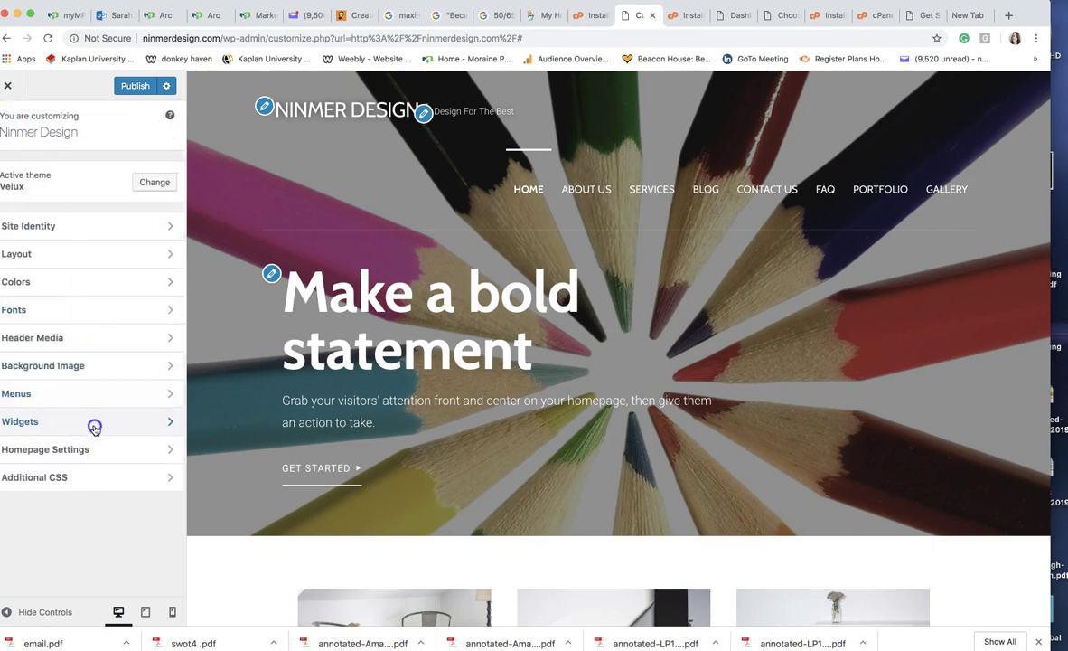
{"action": "scroll", "coordinate": [551, 475], "scroll_direction": "down", "scroll_amount": 10}
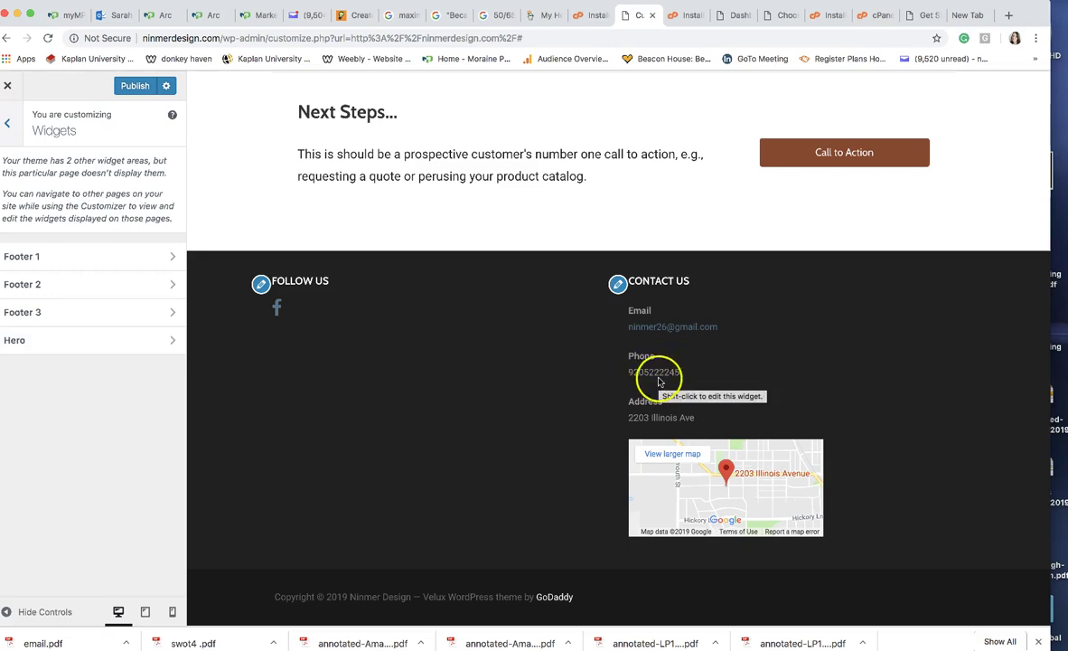
{"action": "left_click", "coordinate": [619, 285]}
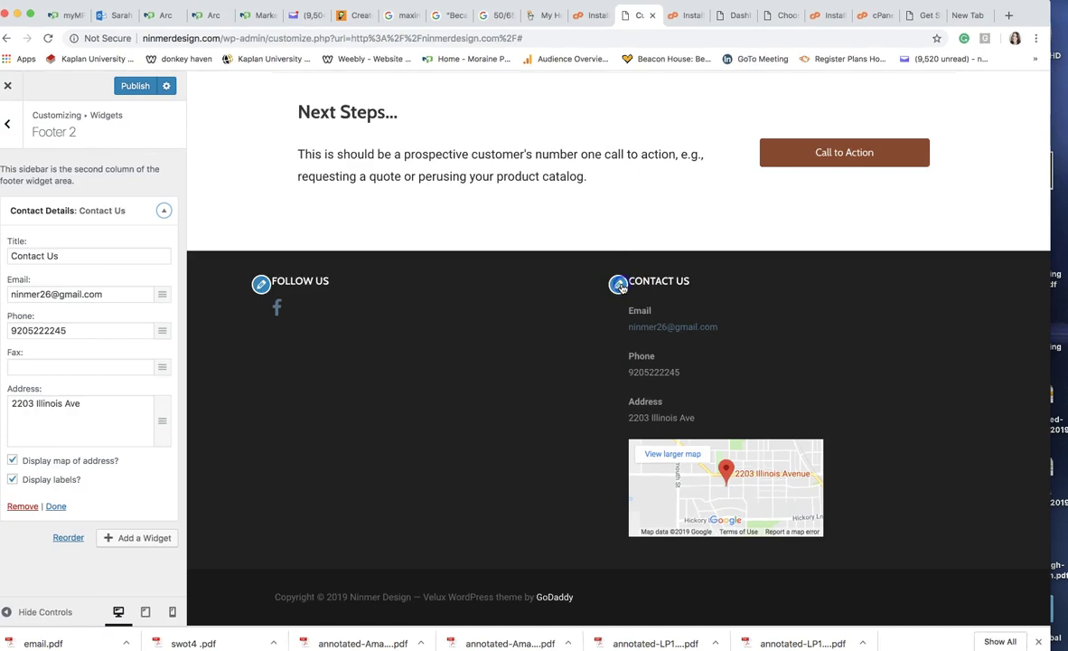
- Add a Twitter profile to the footer's Follow Us widget and return to the main customizer options
{"action": "left_click", "coordinate": [261, 286]}
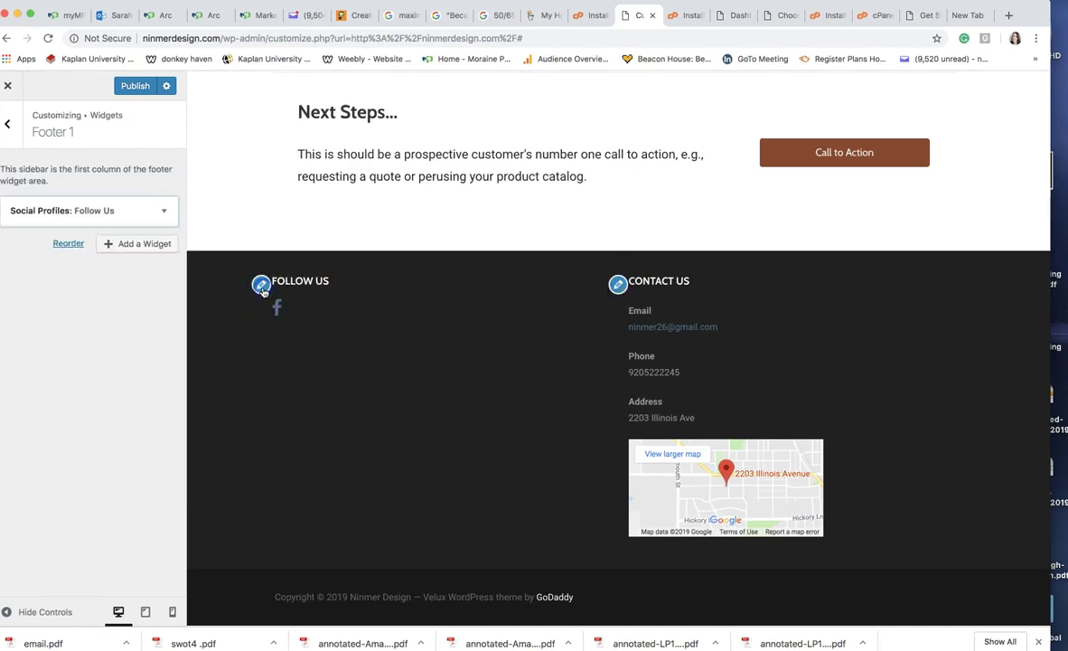
{"action": "left_click", "coordinate": [29, 283]}
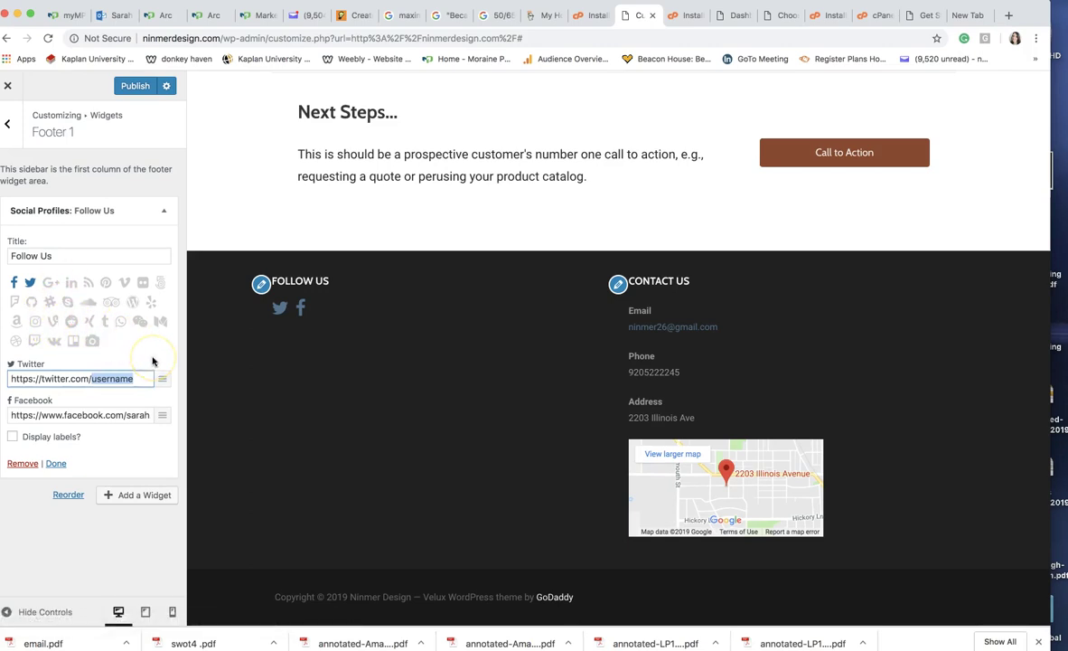
{"action": "left_click", "coordinate": [7, 124]}
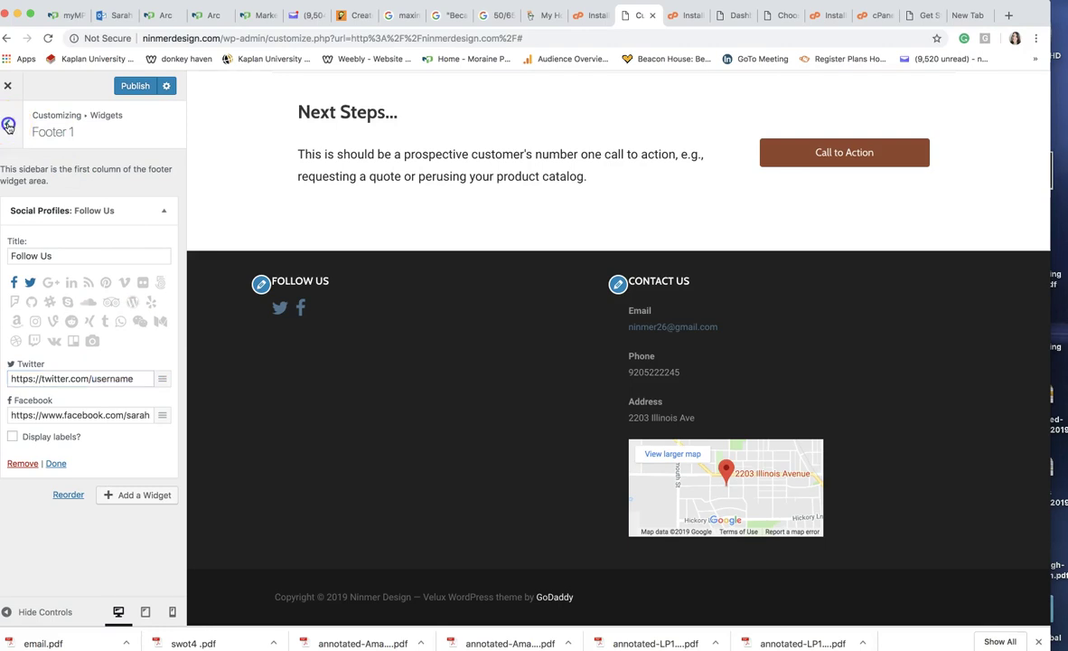
{"action": "left_click", "coordinate": [7, 124]}
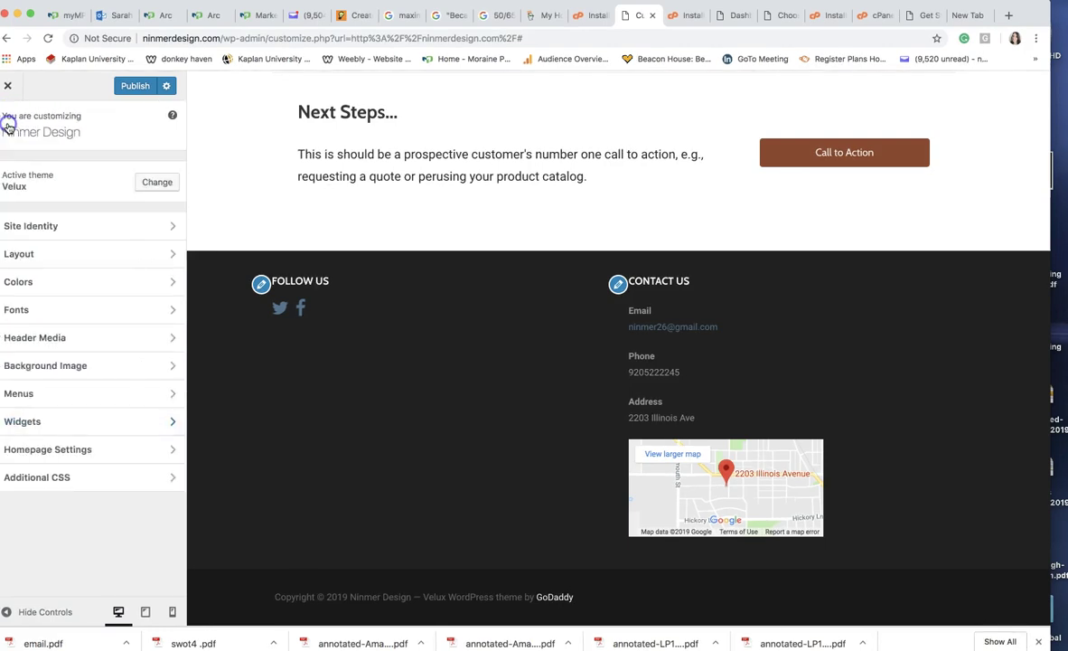
- Open the Homepage Settings and review the available homepage choices, keeping Home selected
{"action": "left_click", "coordinate": [72, 307]}
{"action": "left_click", "coordinate": [71, 447]}
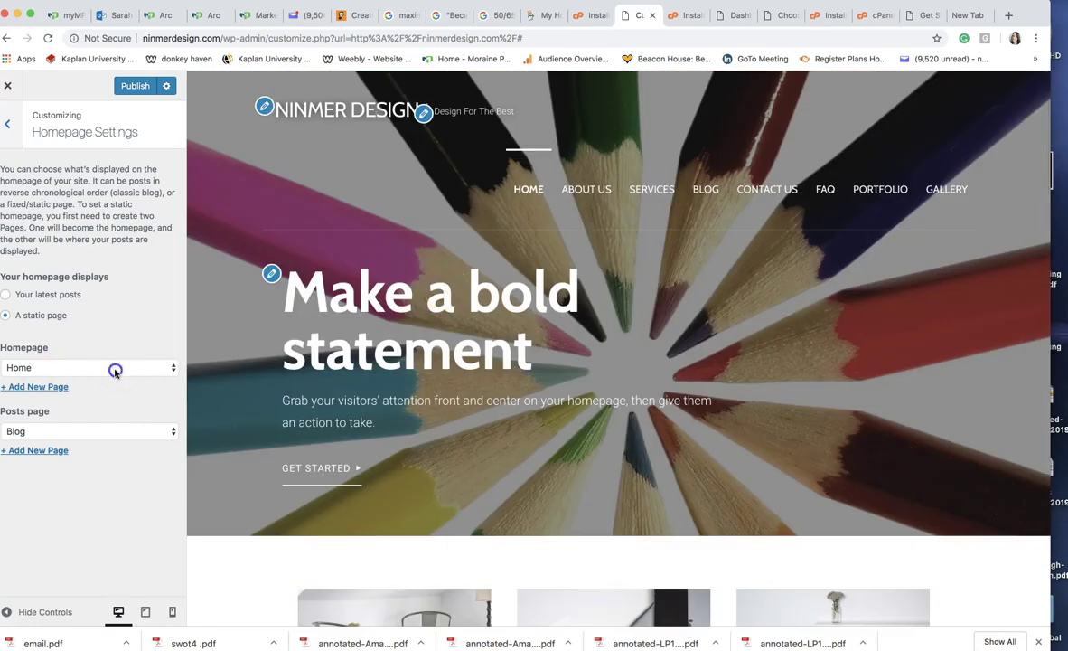
{"action": "left_click", "coordinate": [115, 368]}
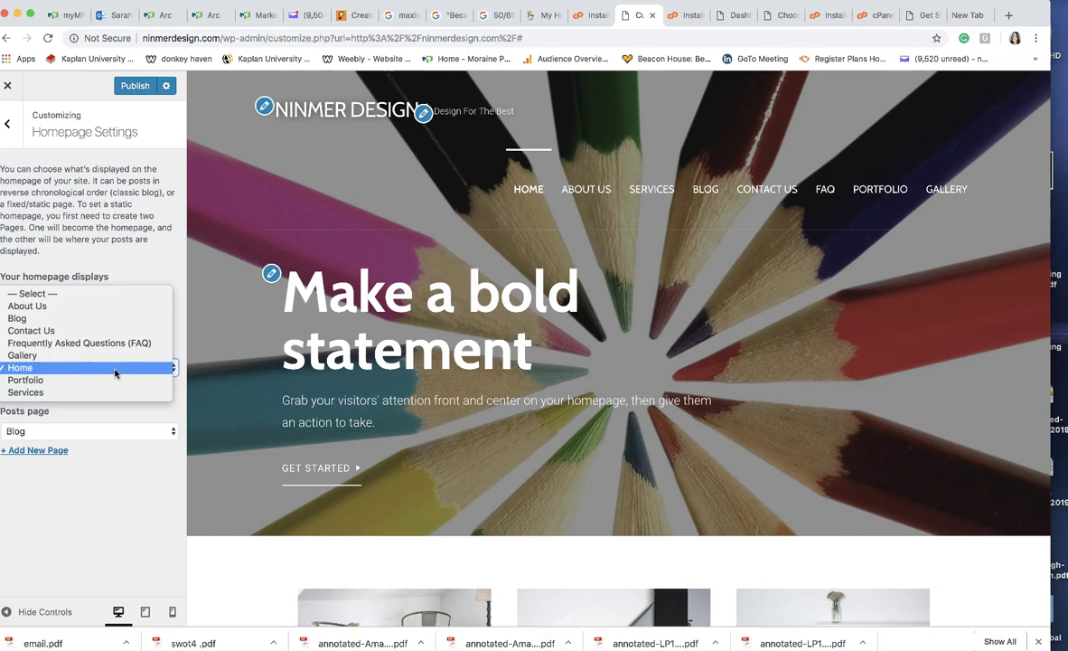
{"action": "left_click", "coordinate": [115, 369]}
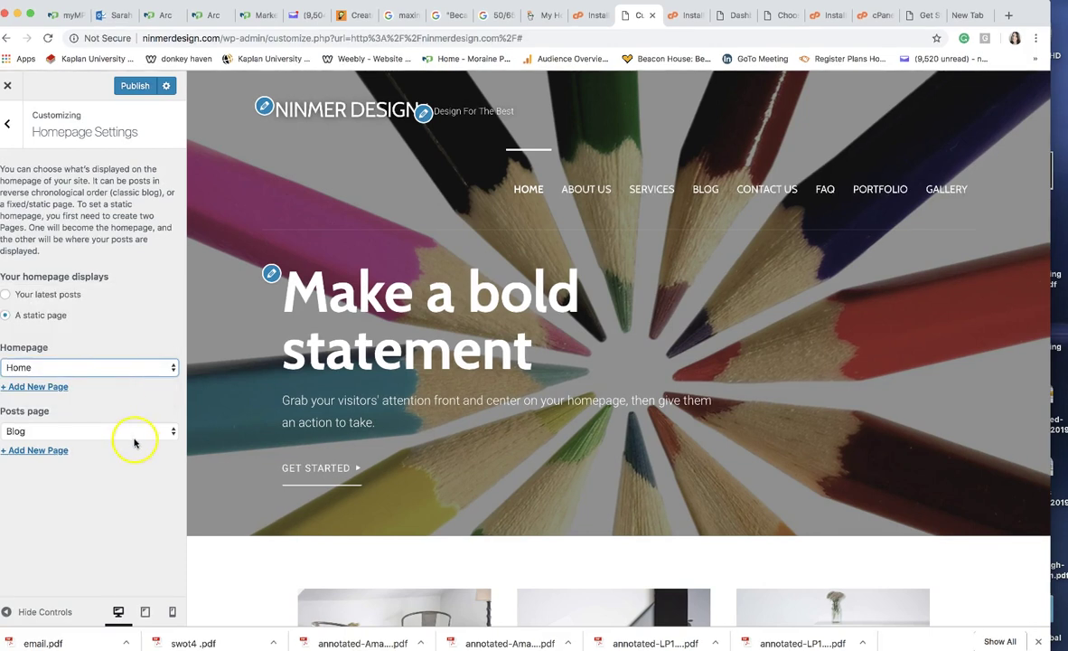
- Review the pages available for the Posts page setting, keeping Blog selected
{"action": "scroll", "coordinate": [505, 391], "scroll_direction": "down", "scroll_amount": 3}
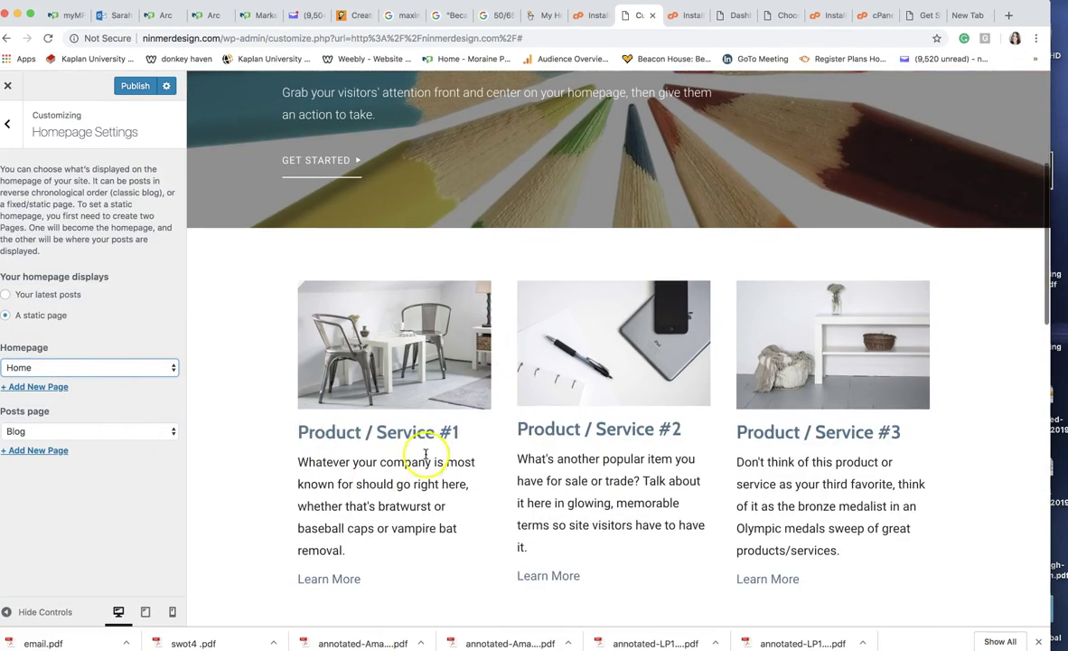
{"action": "left_click", "coordinate": [130, 434]}
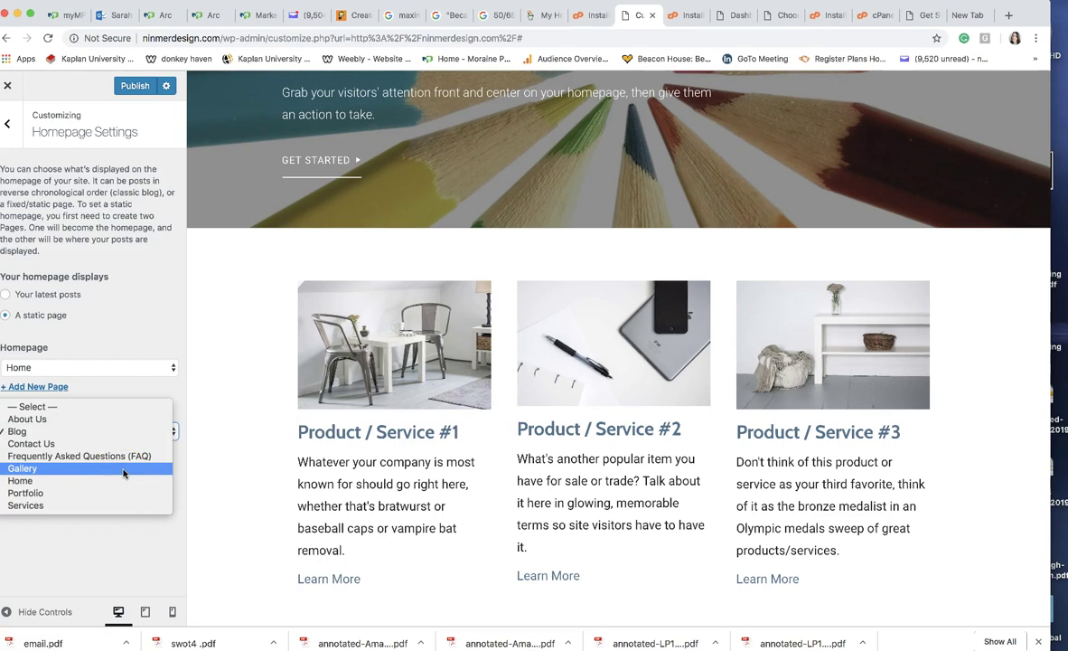
{"action": "left_click", "coordinate": [120, 463]}
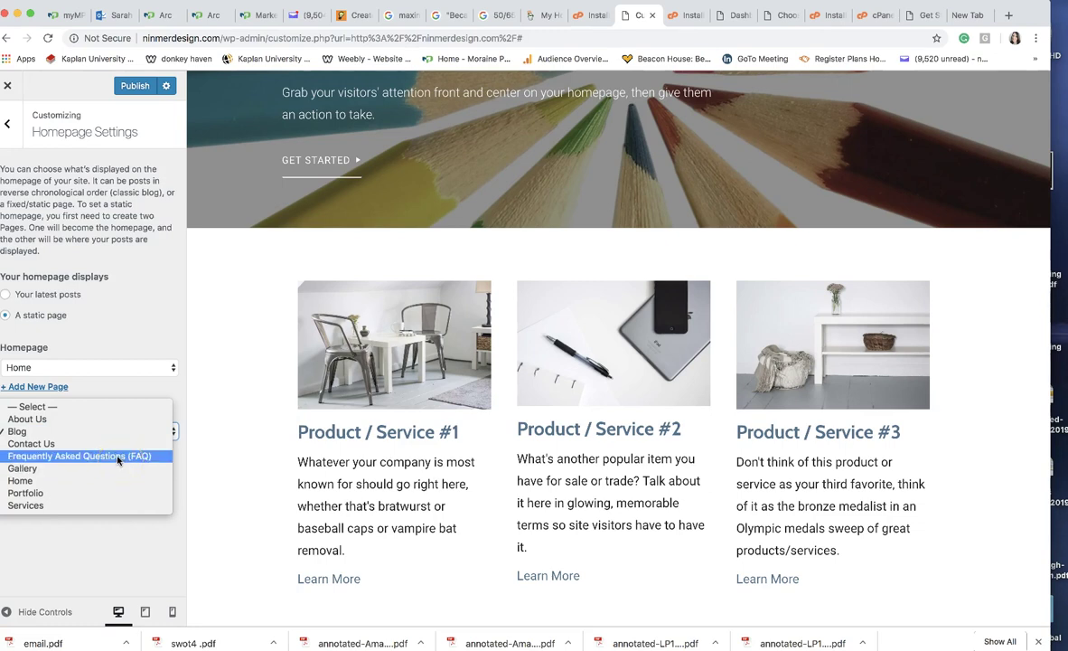
{"action": "left_click", "coordinate": [117, 439]}
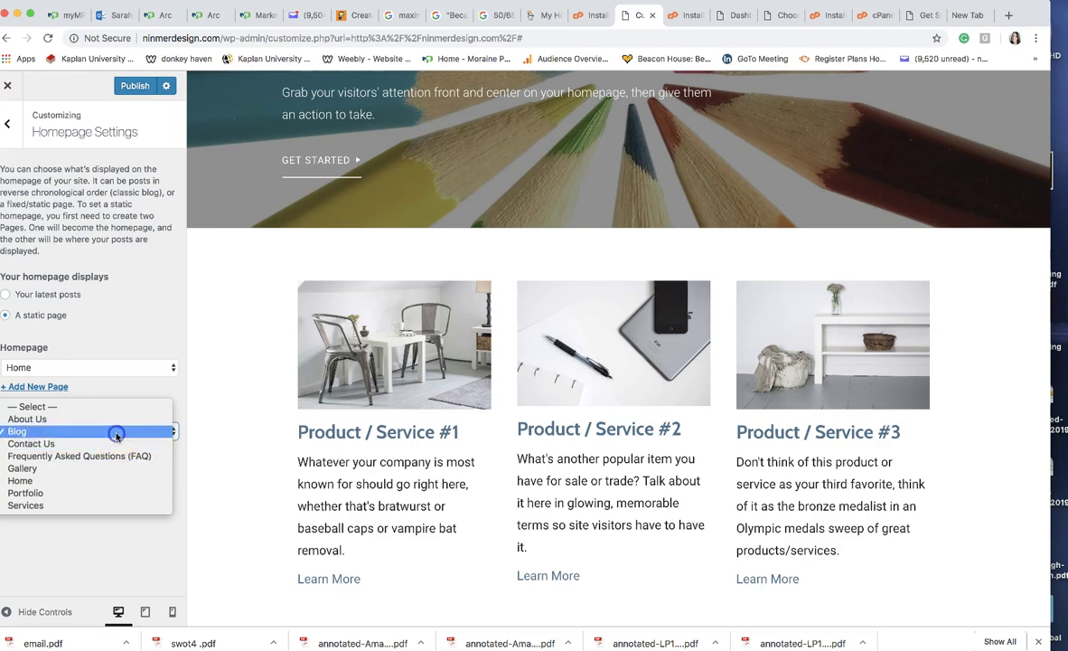
{"action": "left_click", "coordinate": [116, 433]}
{"action": "left_click", "coordinate": [125, 435]}
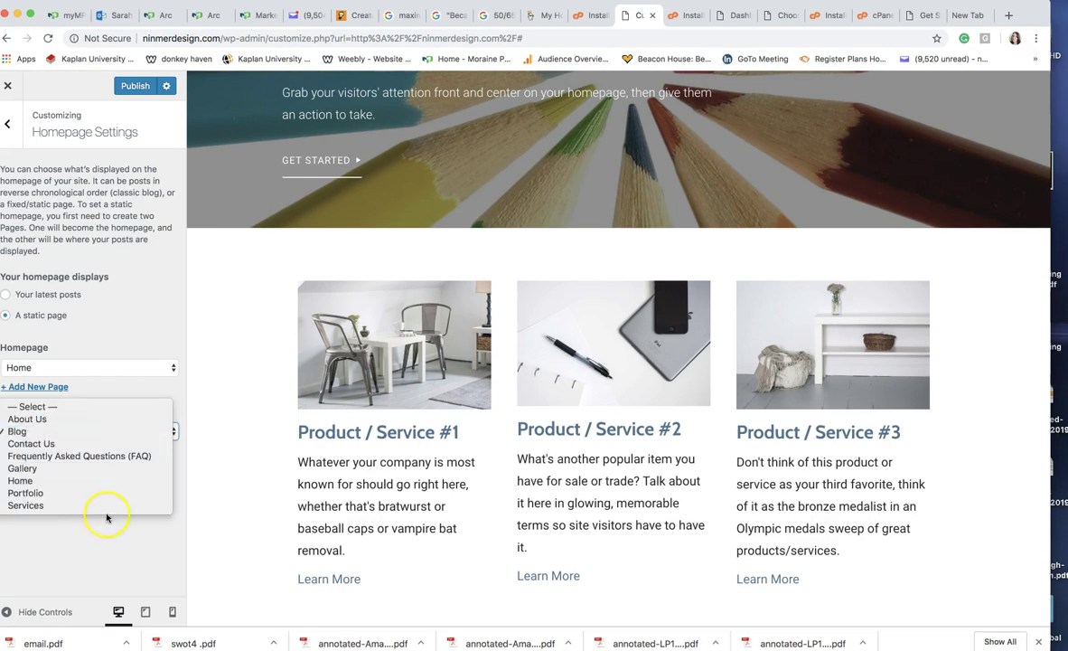
{"action": "left_click", "coordinate": [117, 435]}
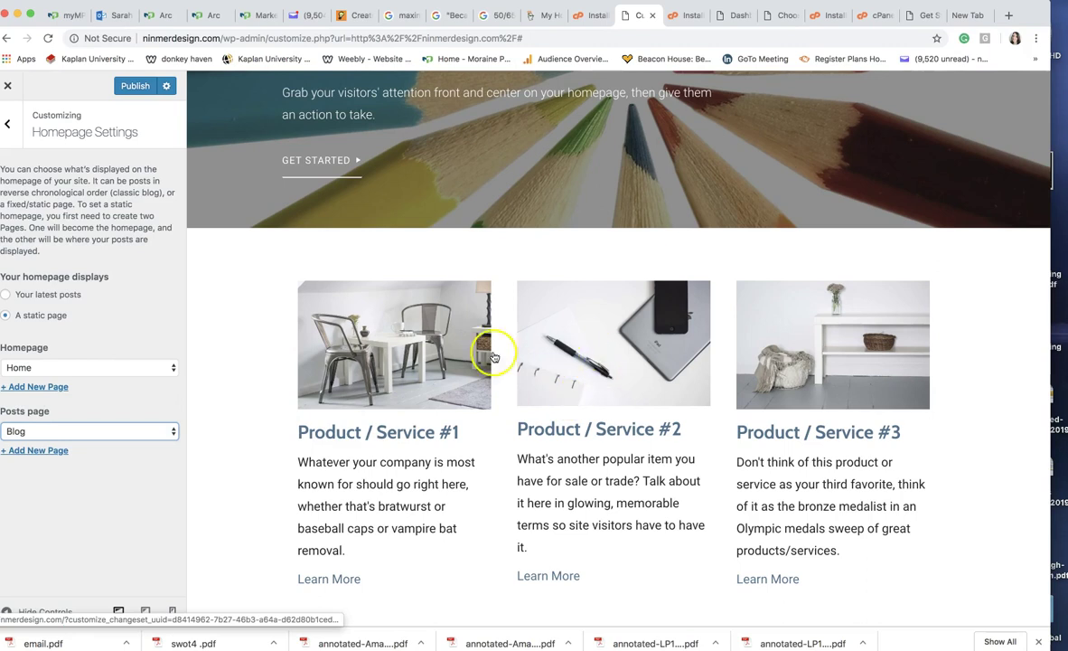
- Look over the homepage preview from the header to Your Main Message and return to the main customizer options
{"action": "scroll", "coordinate": [624, 317], "scroll_direction": "up", "scroll_amount": 4}
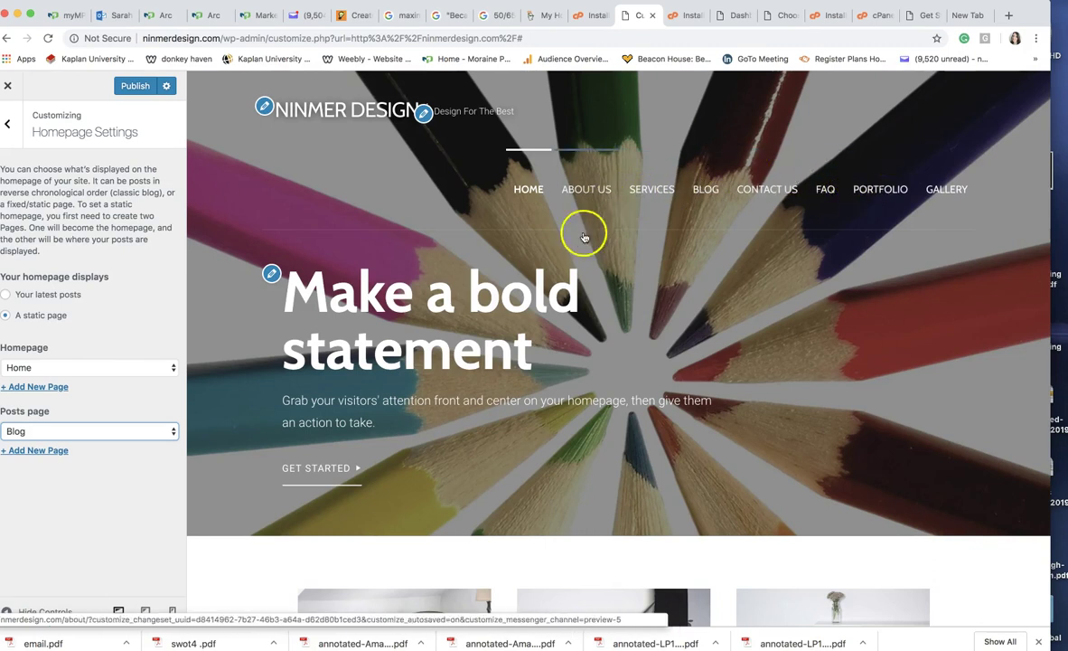
{"action": "scroll", "coordinate": [564, 326], "scroll_direction": "down", "scroll_amount": 3}
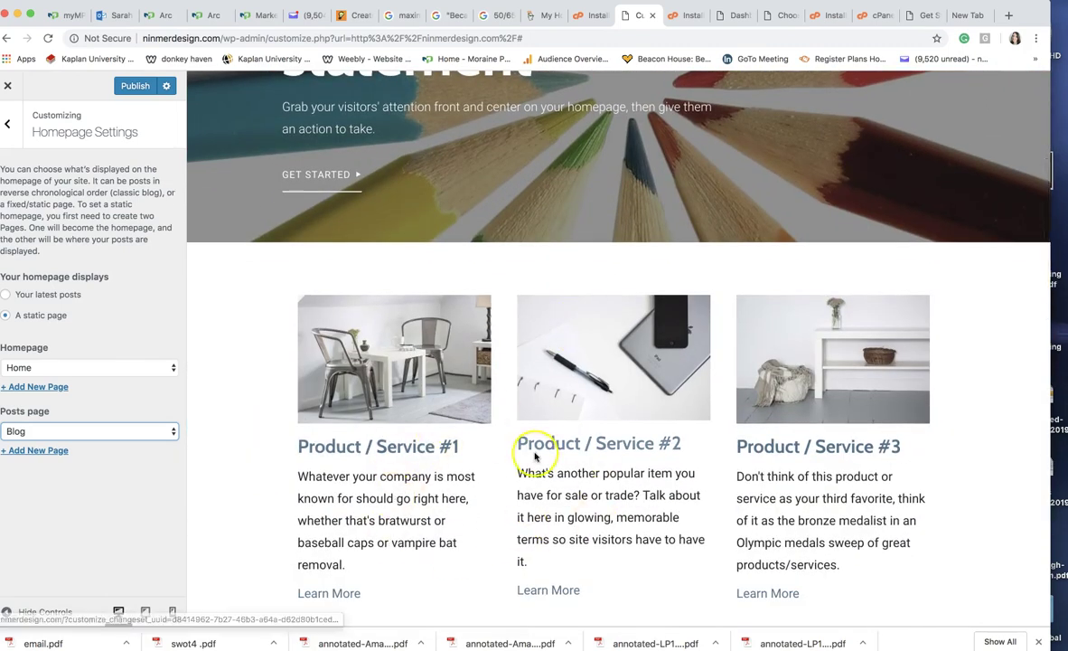
{"action": "scroll", "coordinate": [532, 445], "scroll_direction": "down", "scroll_amount": 2}
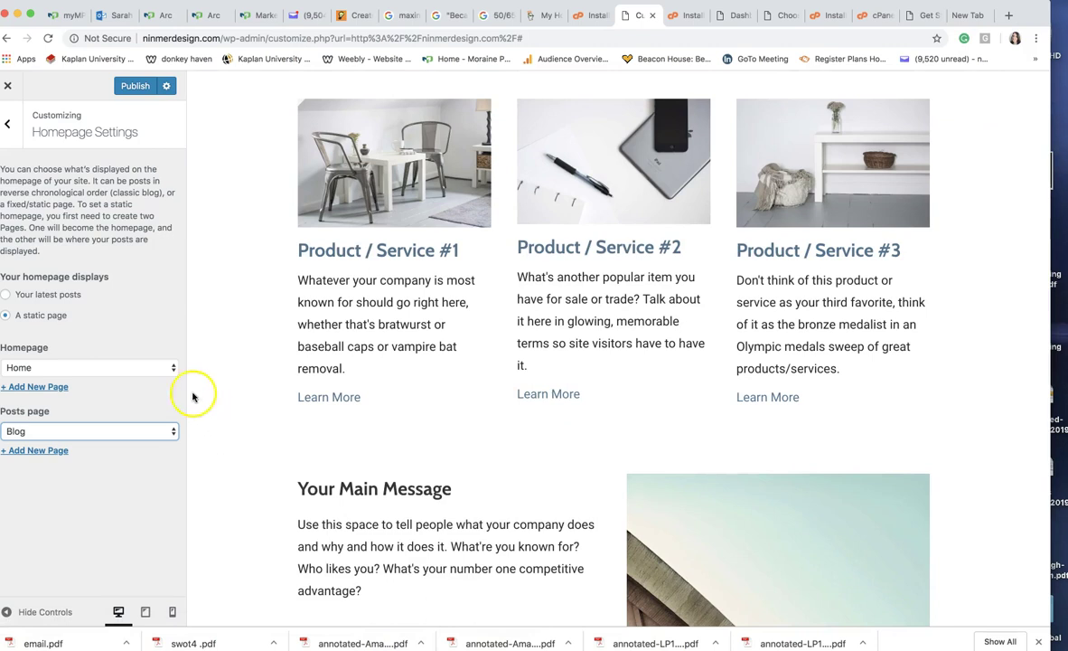
{"action": "left_click", "coordinate": [14, 125]}
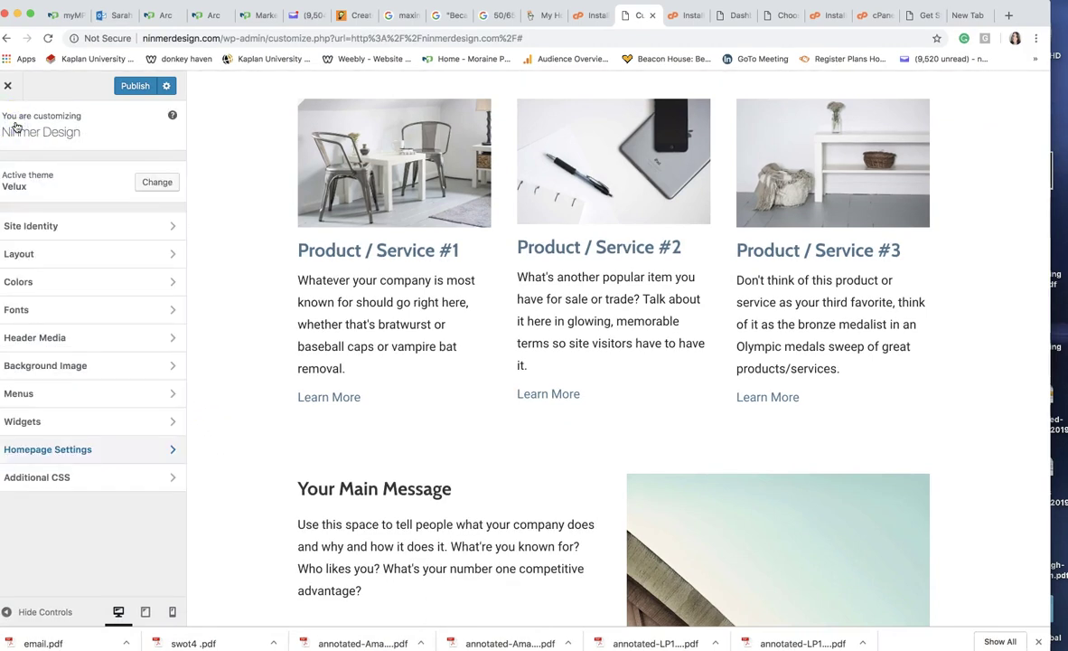
- Examine the Additional CSS section with its instructions and code area, and return to the main customizer options
{"action": "left_click", "coordinate": [113, 478]}
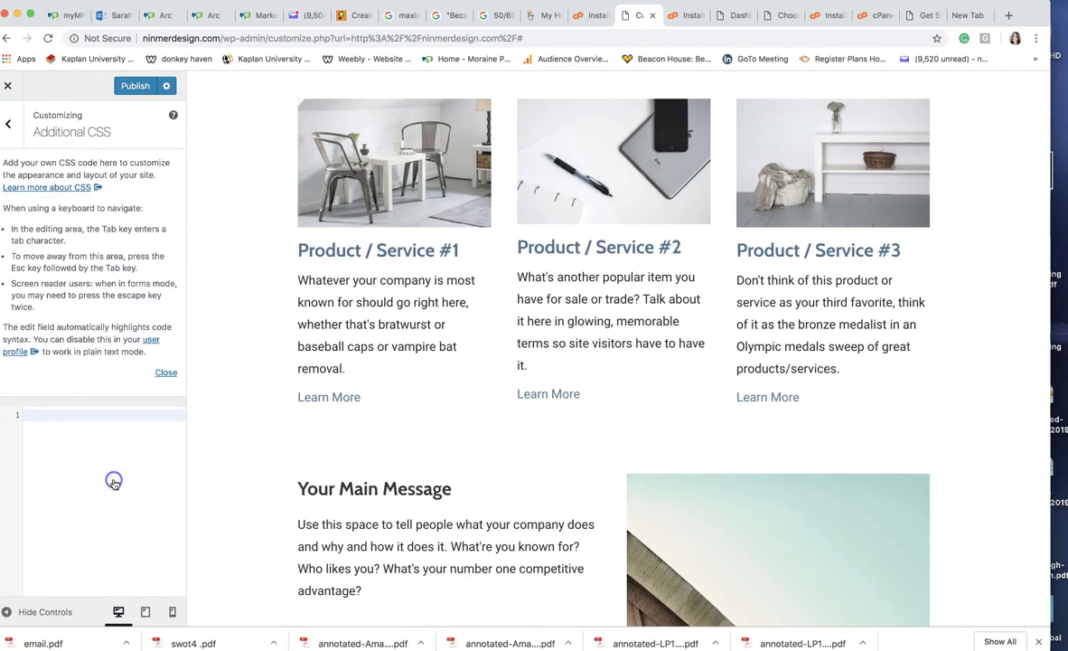
{"action": "scroll", "coordinate": [115, 484], "scroll_direction": "down", "scroll_amount": 5}
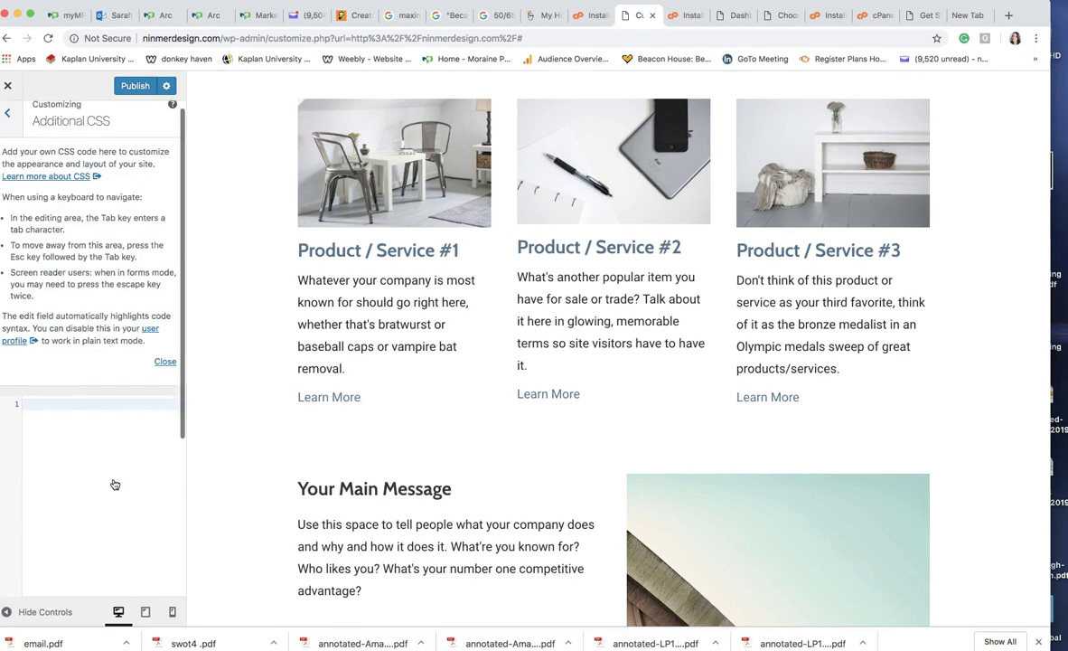
{"action": "scroll", "coordinate": [115, 484], "scroll_direction": "up", "scroll_amount": 5}
{"action": "left_click", "coordinate": [10, 147]}
{"action": "left_click", "coordinate": [7, 121]}
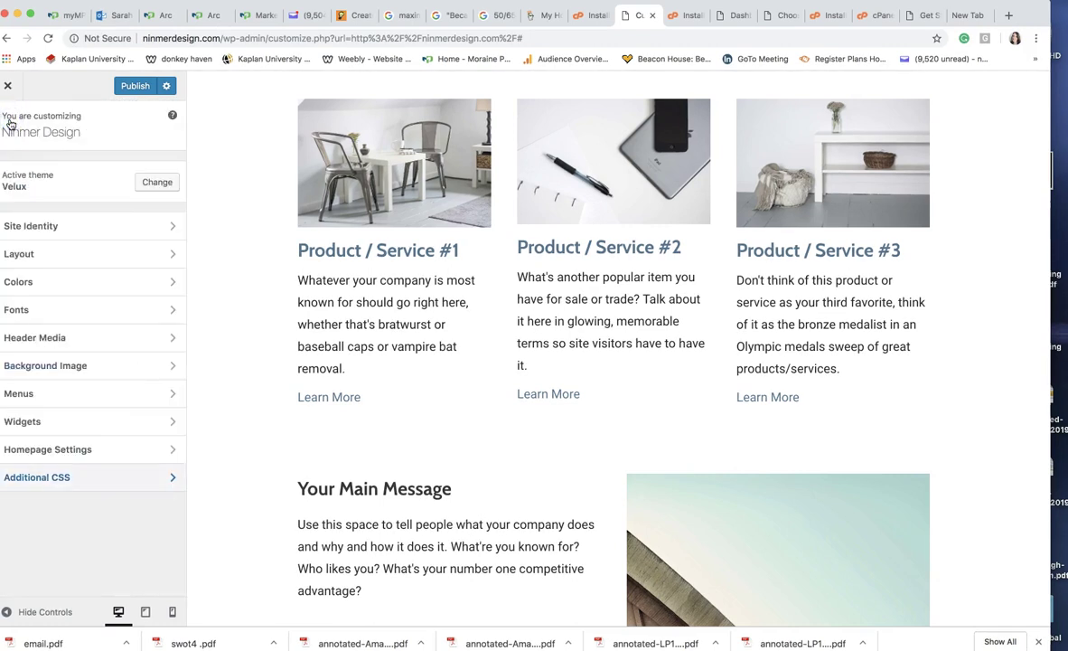
- Review the homepage preview from the header navigation down to the three Product / Service sections
{"action": "scroll", "coordinate": [620, 211], "scroll_direction": "up", "scroll_amount": 10}
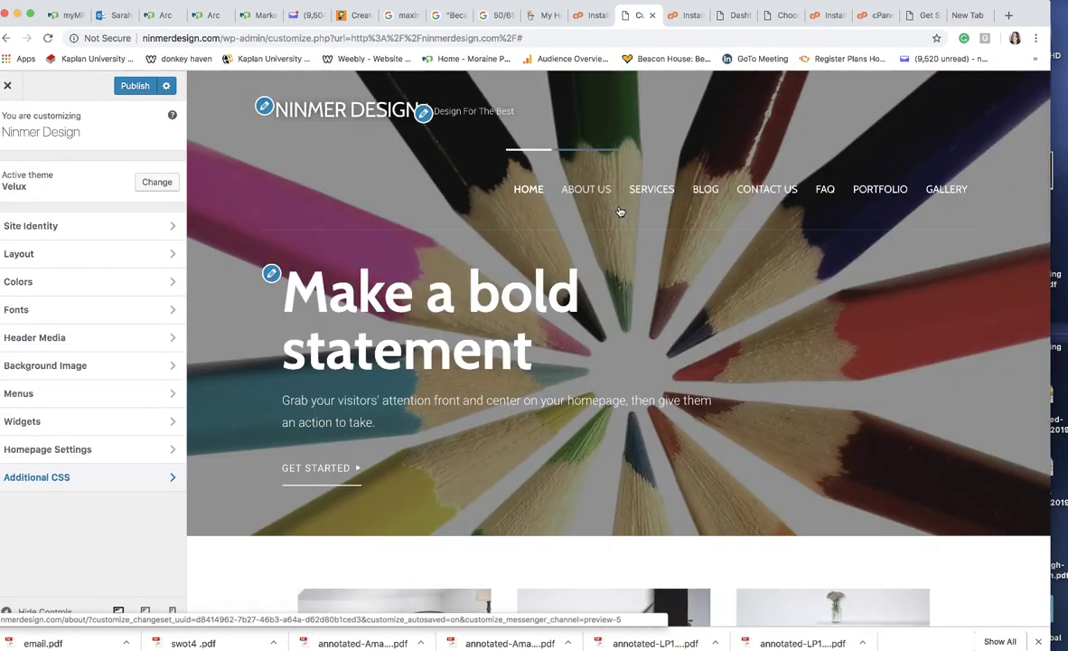
{"action": "scroll", "coordinate": [620, 210], "scroll_direction": "down", "scroll_amount": 10}
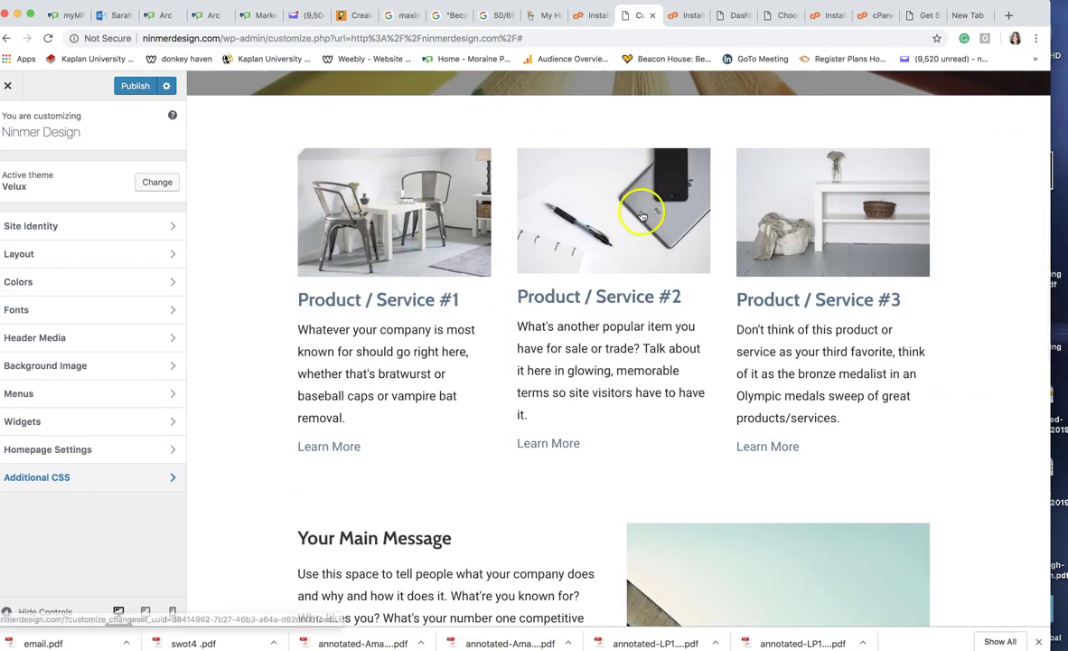
{"action": "scroll", "coordinate": [651, 215], "scroll_direction": "up", "scroll_amount": 10}
{"action": "scroll", "coordinate": [645, 329], "scroll_direction": "down", "scroll_amount": 5}
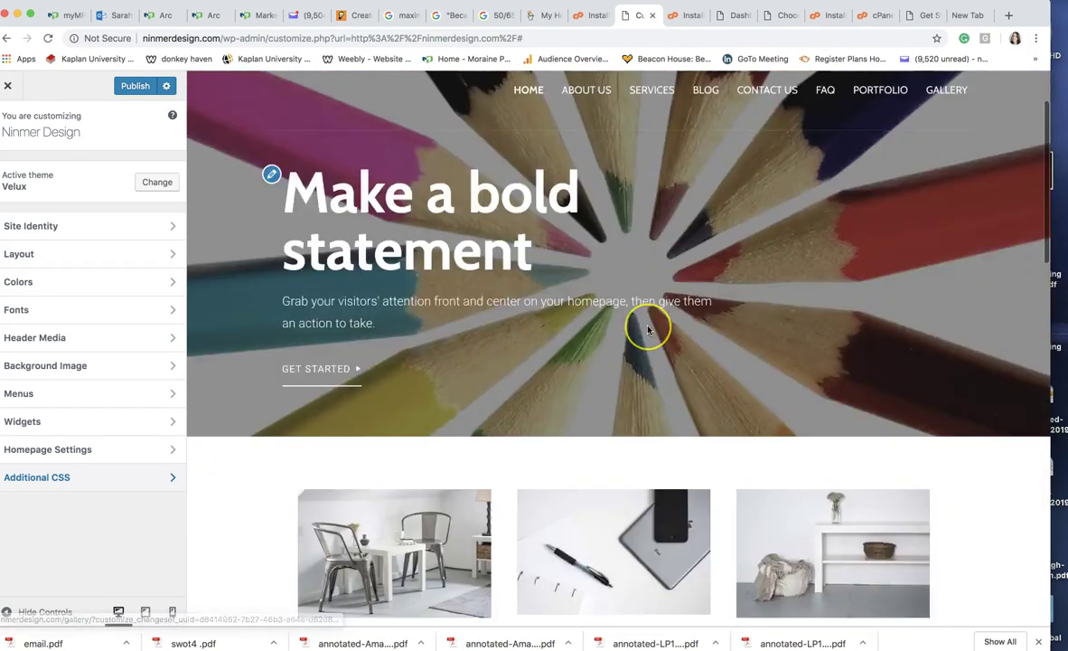
{"action": "scroll", "coordinate": [647, 330], "scroll_direction": "down", "scroll_amount": 1}
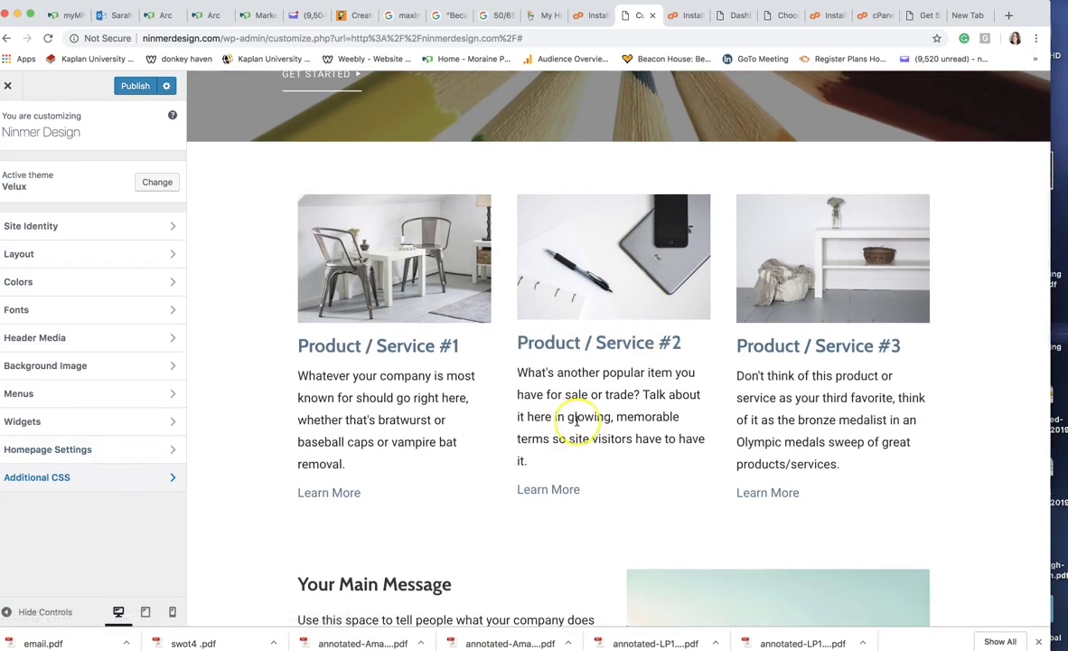
- Review the homepage preview from the Product / Service sections down to the footer and return to the header
{"action": "scroll", "coordinate": [577, 421], "scroll_direction": "down", "scroll_amount": 8}
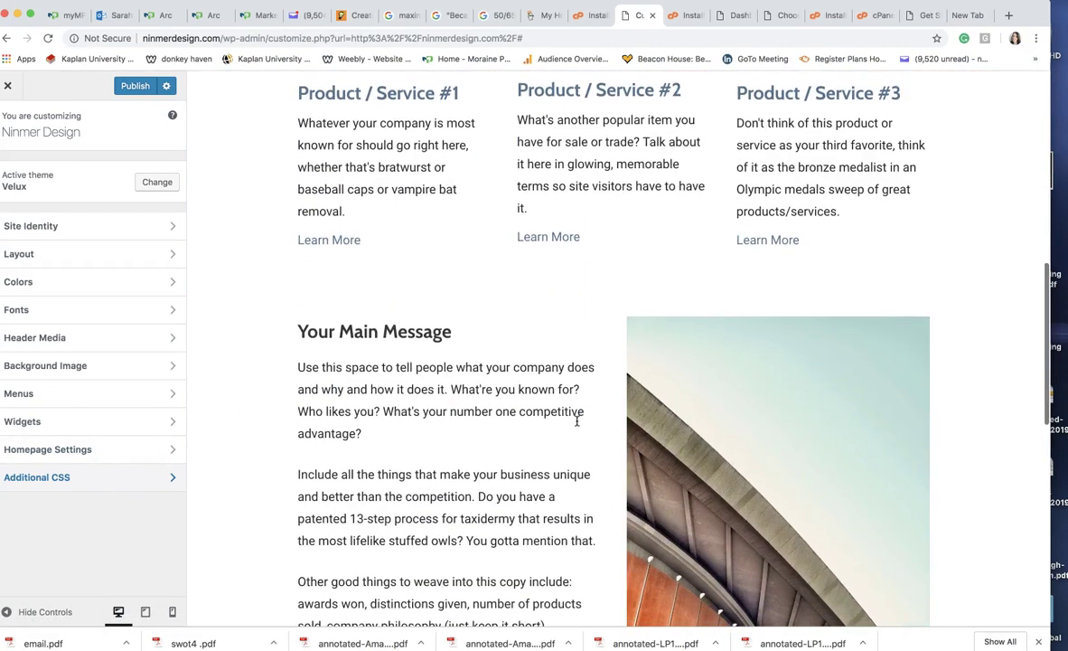
{"action": "scroll", "coordinate": [577, 420], "scroll_direction": "down", "scroll_amount": 5}
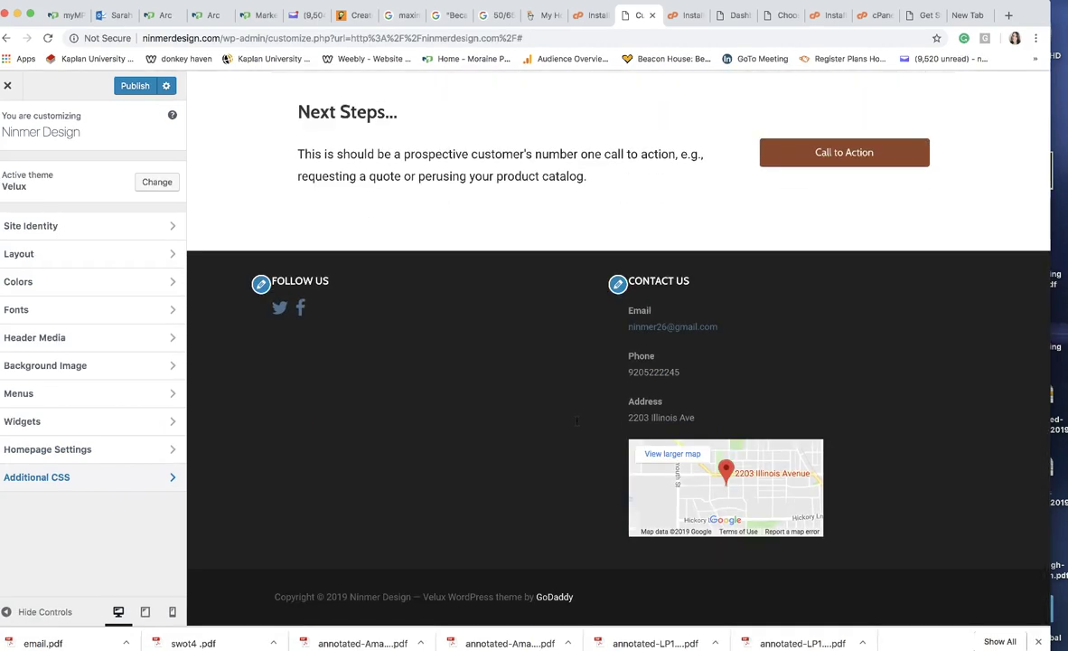
{"action": "scroll", "coordinate": [576, 420], "scroll_direction": "up", "scroll_amount": 15}
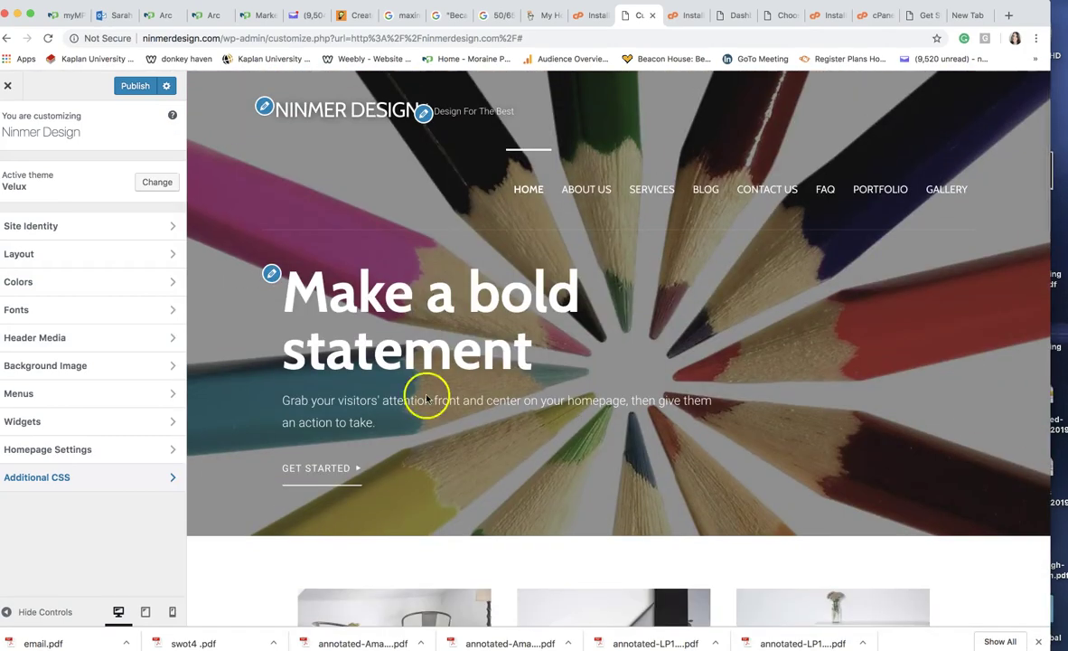
- Leave the theme customizer, discarding the unpublished changes, and dismiss the Page Builder tip on the live homepage
{"action": "left_click", "coordinate": [8, 88]}
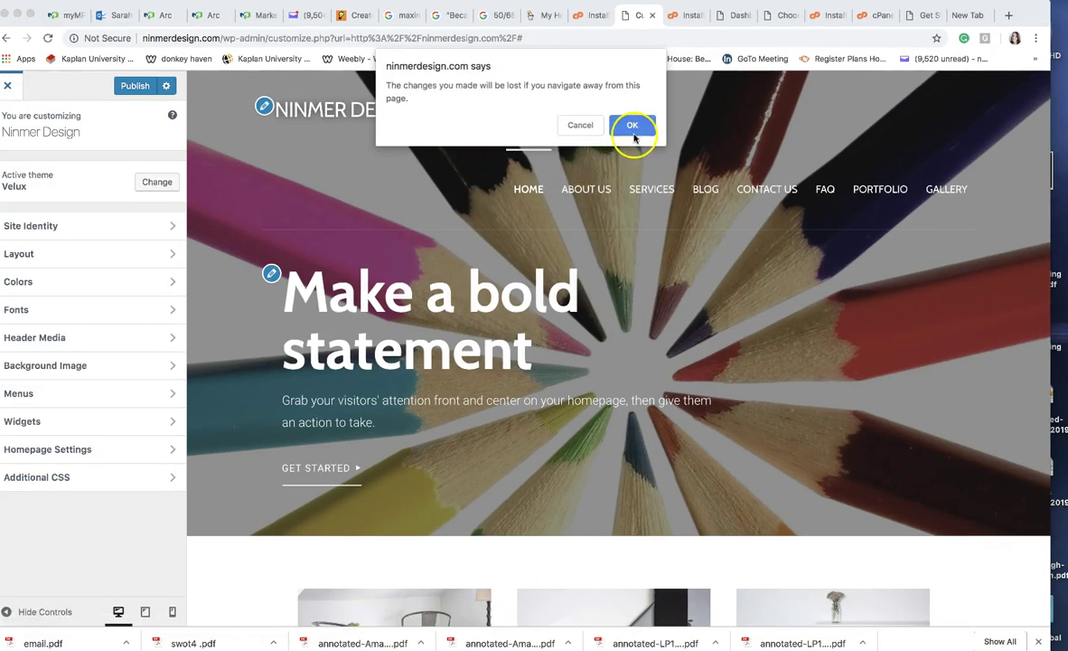
{"action": "left_click", "coordinate": [633, 127]}
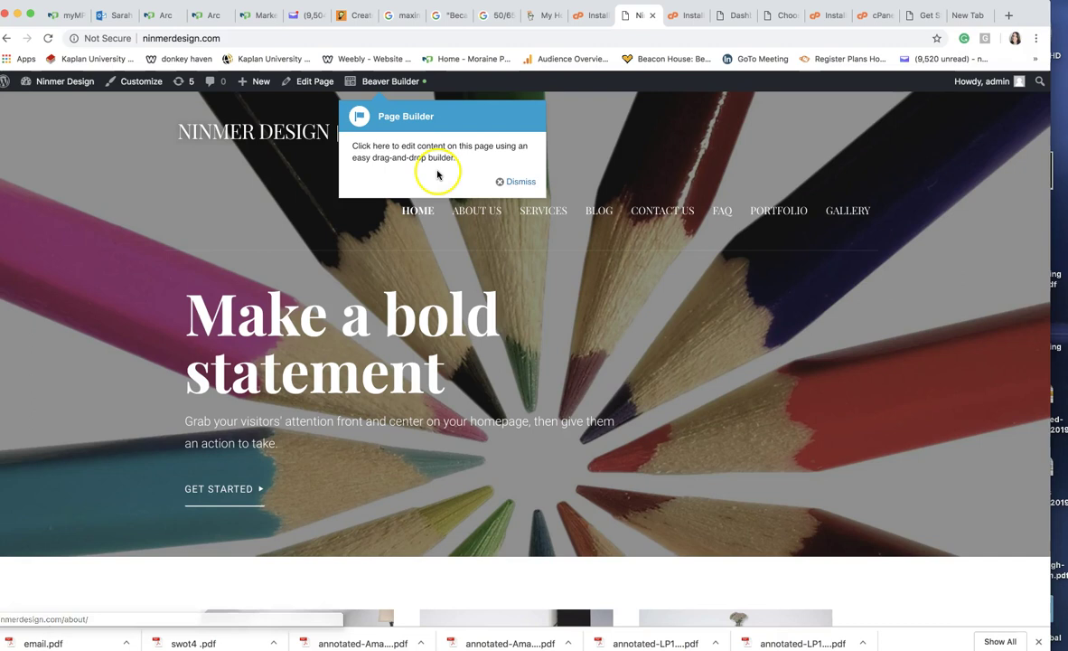
{"action": "left_click", "coordinate": [504, 184]}
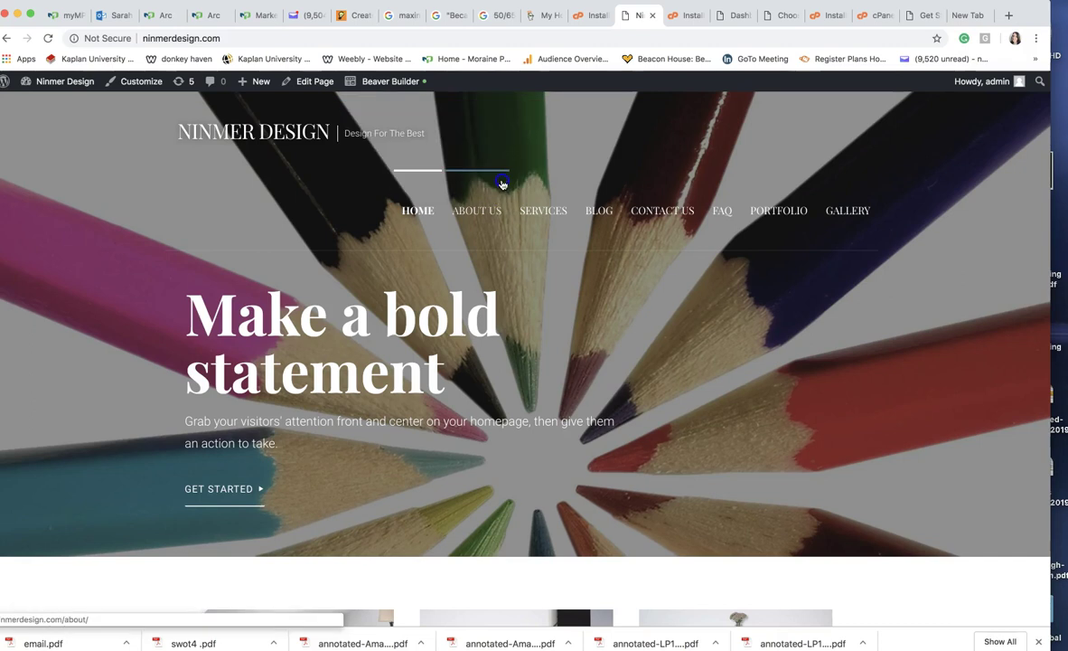
- Open the homepage in the page editor and go from there to the list of all pages
{"action": "left_click", "coordinate": [316, 86]}
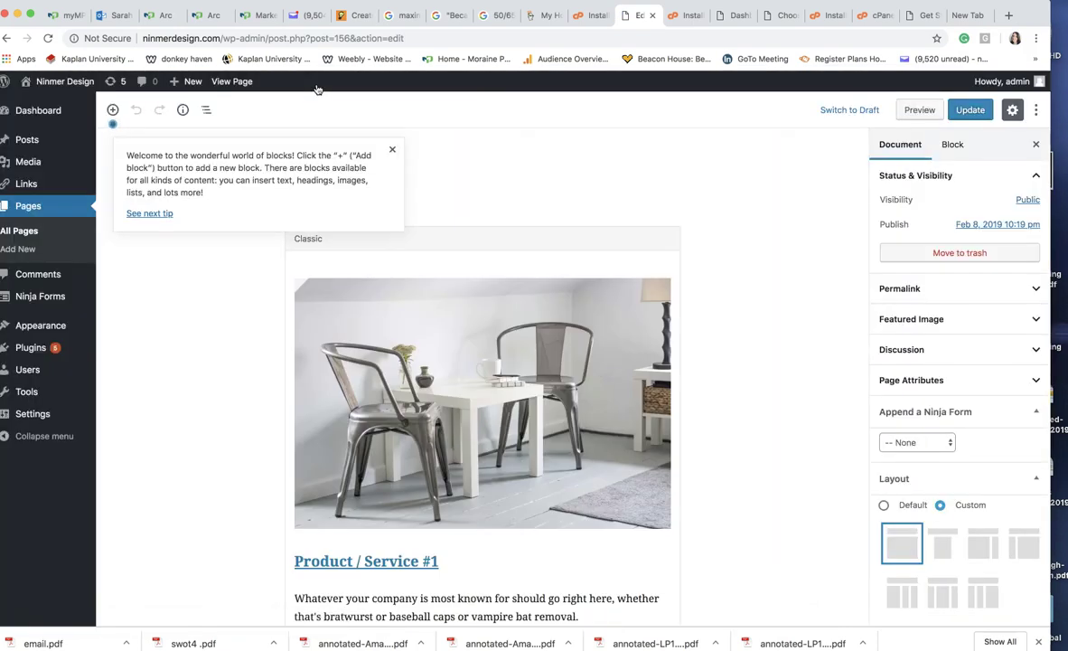
{"action": "left_click", "coordinate": [21, 232]}
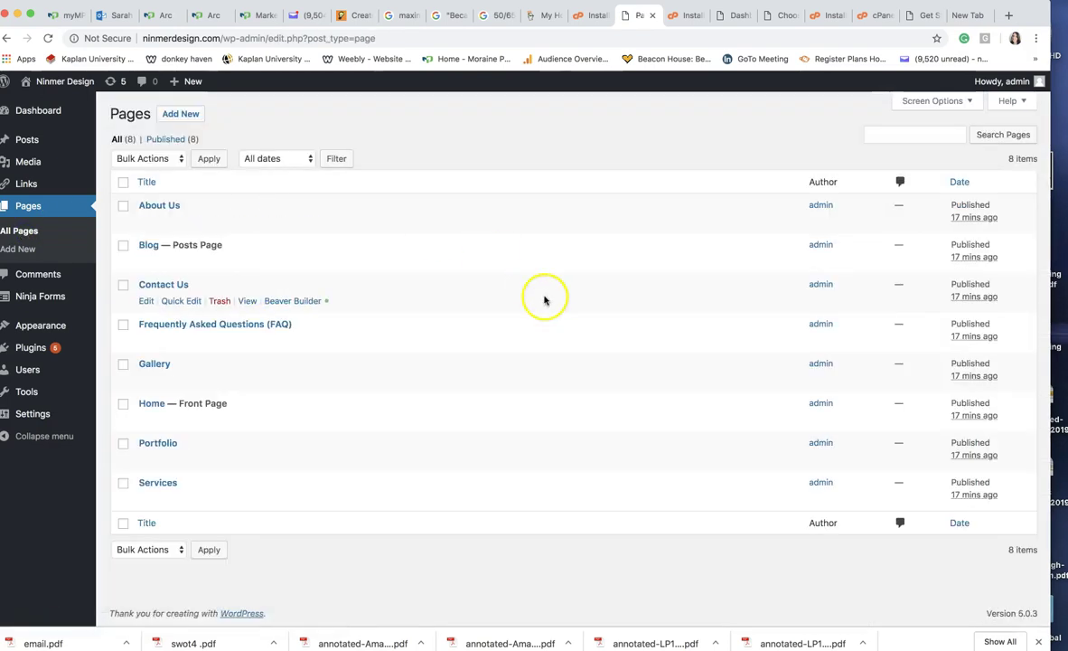